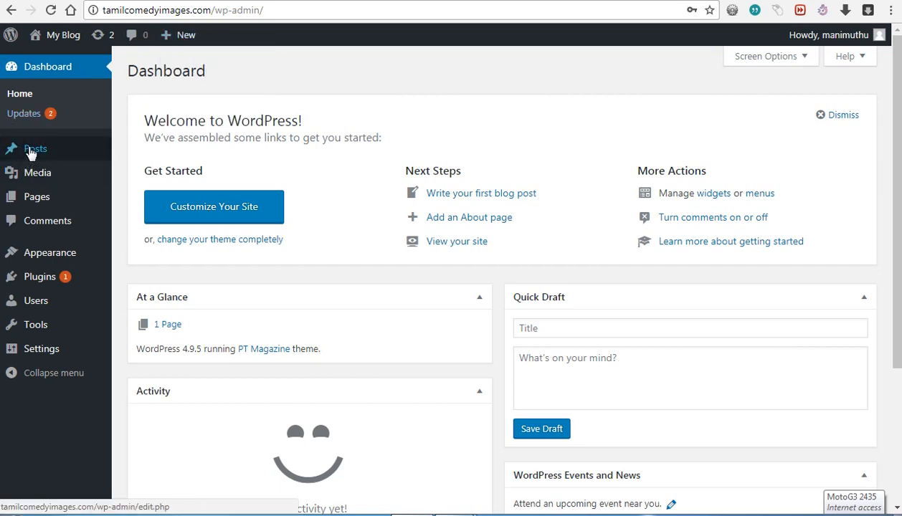
Step: From All Posts > Trash, permanently delete the 'Hello world!' post
{"action": "mouse_move", "coordinate": [30, 154]}
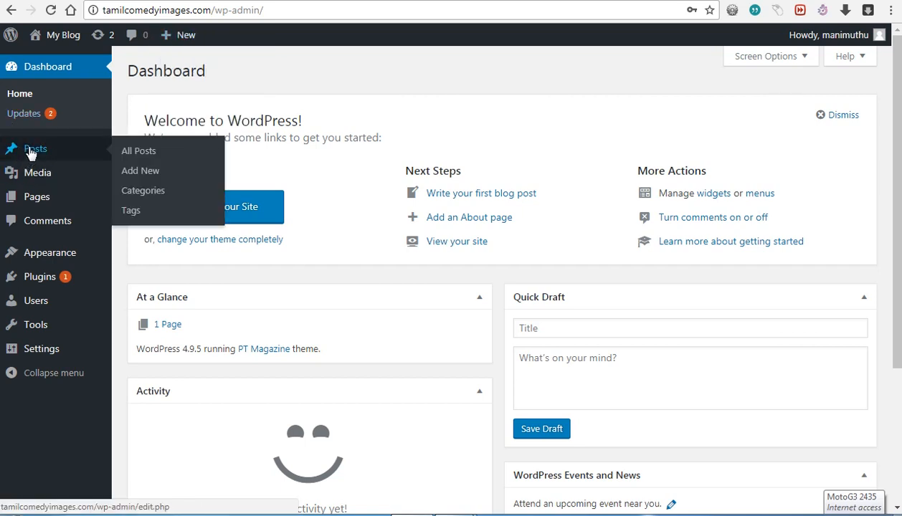
{"action": "left_click", "coordinate": [129, 152]}
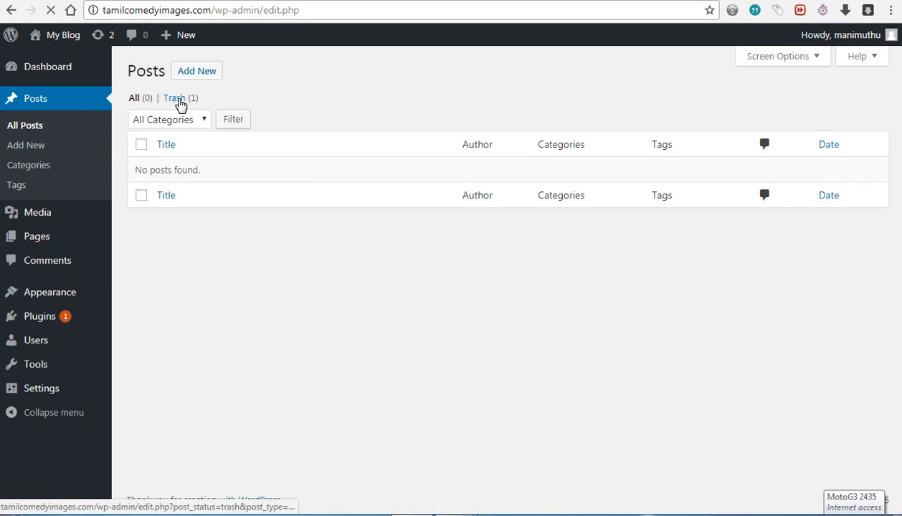
{"action": "left_click", "coordinate": [180, 104]}
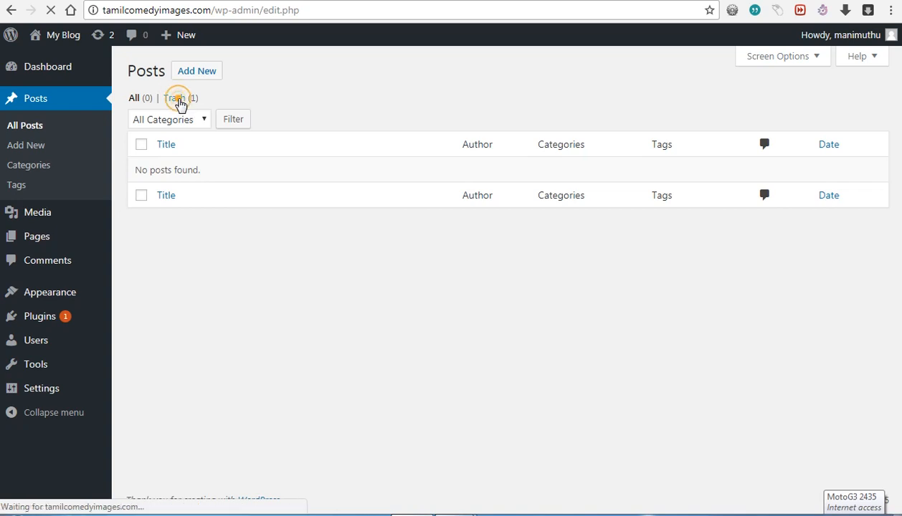
{"action": "left_click", "coordinate": [179, 104]}
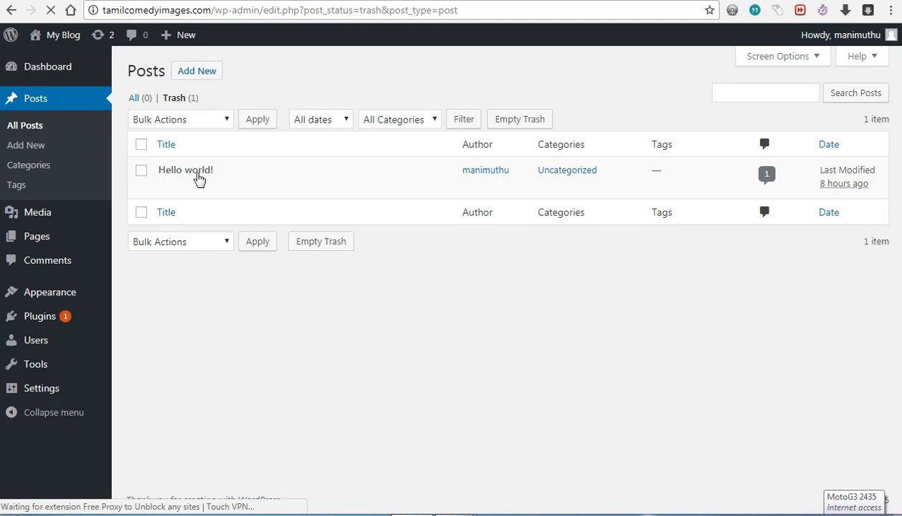
{"action": "mouse_move", "coordinate": [186, 173]}
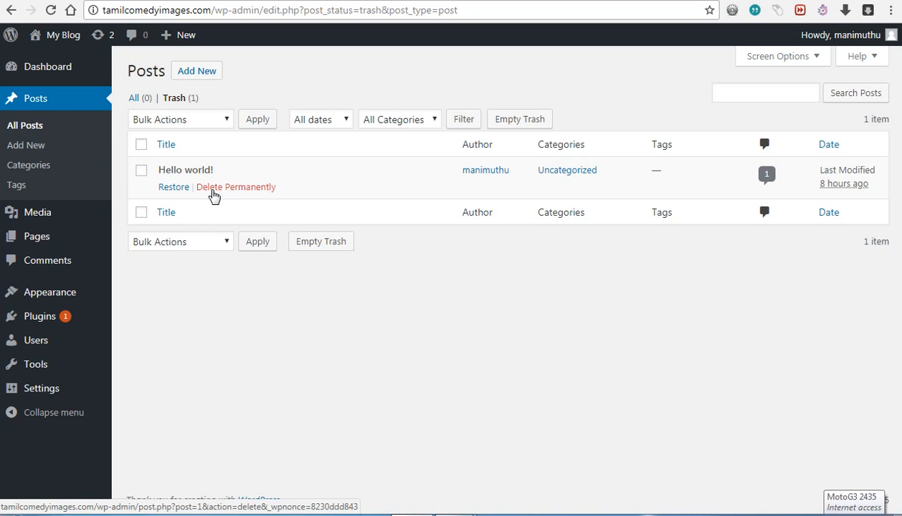
{"action": "left_click", "coordinate": [213, 188]}
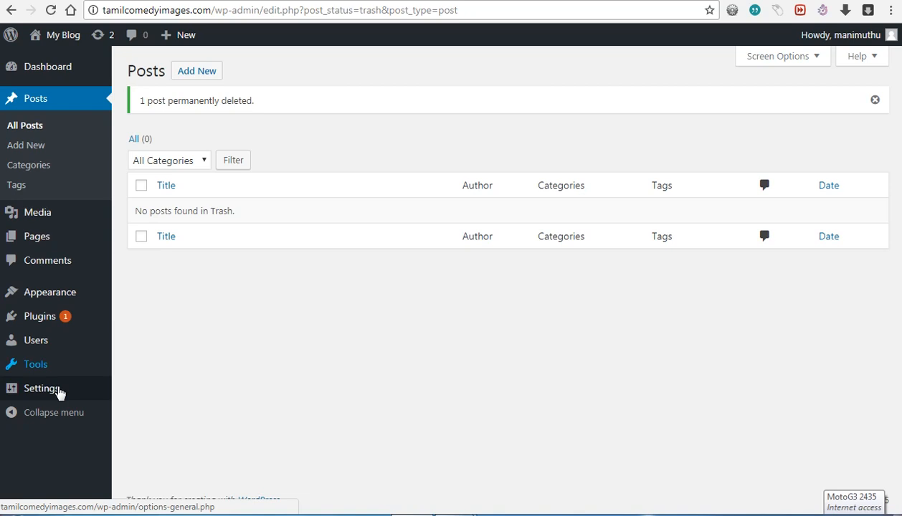
{"action": "mouse_move", "coordinate": [60, 393]}
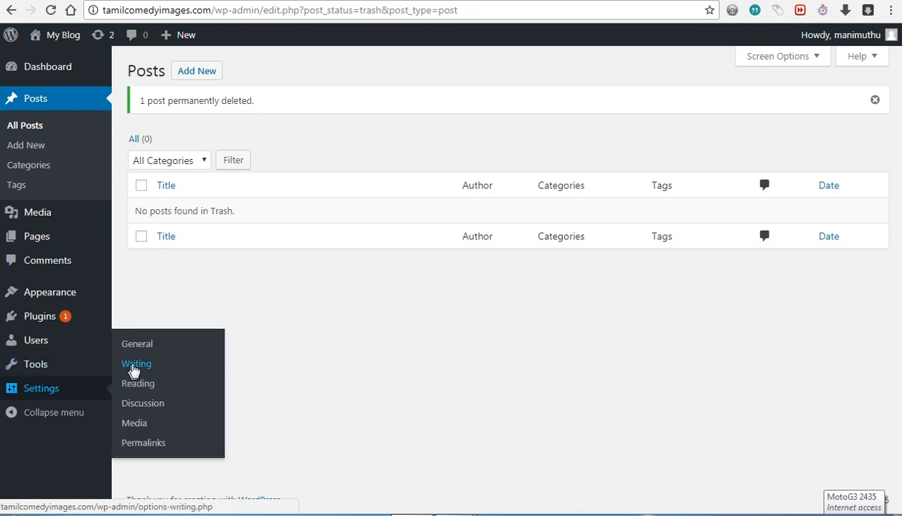
Step: Go to Settings > General and select the Site Title field, then switch to the NEW ONLINE TRICKS dashboard
{"action": "left_click", "coordinate": [137, 345]}
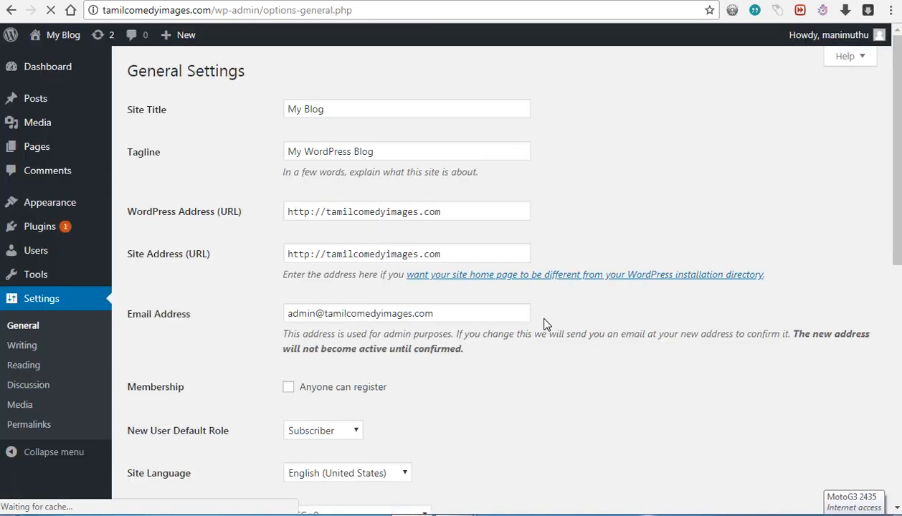
{"action": "left_click", "coordinate": [340, 113]}
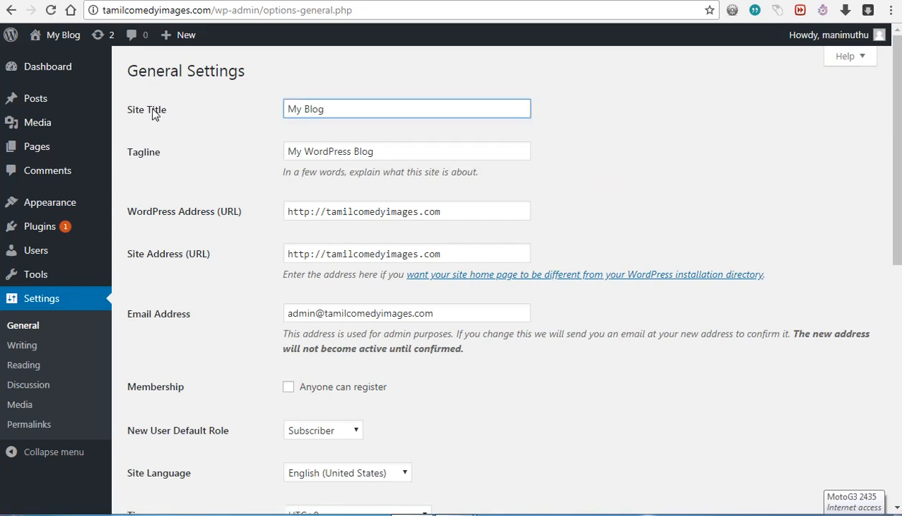
{"action": "left_click", "coordinate": [470, 0]}
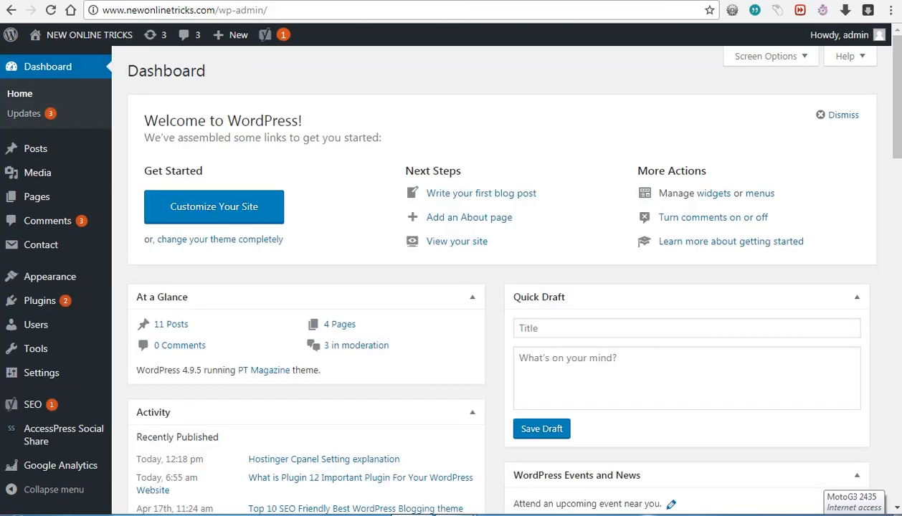
Step: Highlight the NEW ONLINE TRICKS title on the newonlinetricks.com homepage as an example
{"action": "left_click", "coordinate": [606, 0]}
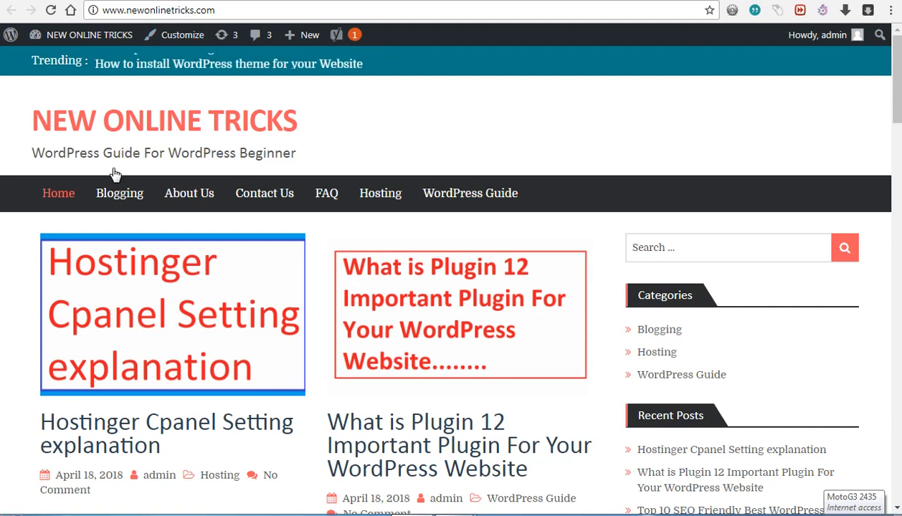
{"action": "left_click_drag", "start_coordinate": [29, 122], "coordinate": [298, 127]}
{"action": "left_click", "coordinate": [298, 127]}
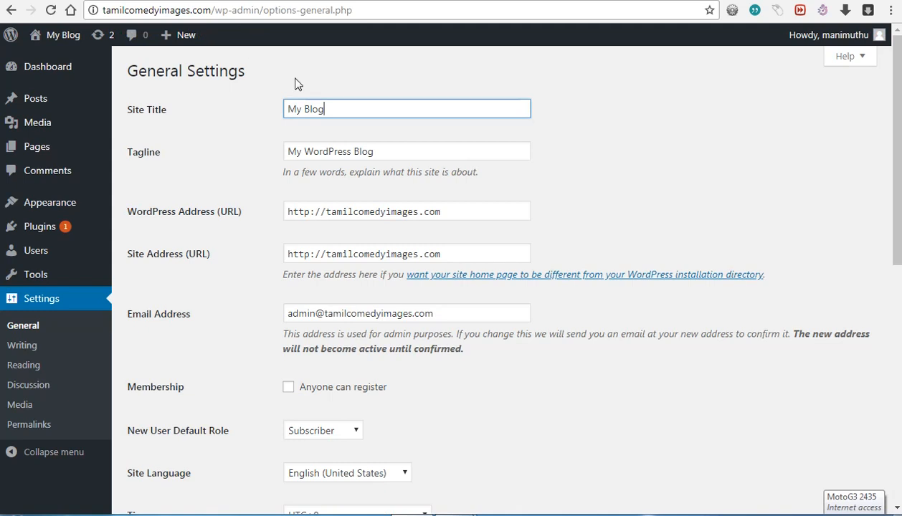
Step: Replace 'My Blog' with 'Tamil comedy Images' and the tagline with 'Comedy images', after checking the example site's tagline
{"action": "left_click_drag", "start_coordinate": [345, 110], "coordinate": [291, 107]}
{"action": "type", "text": "Tamil"}
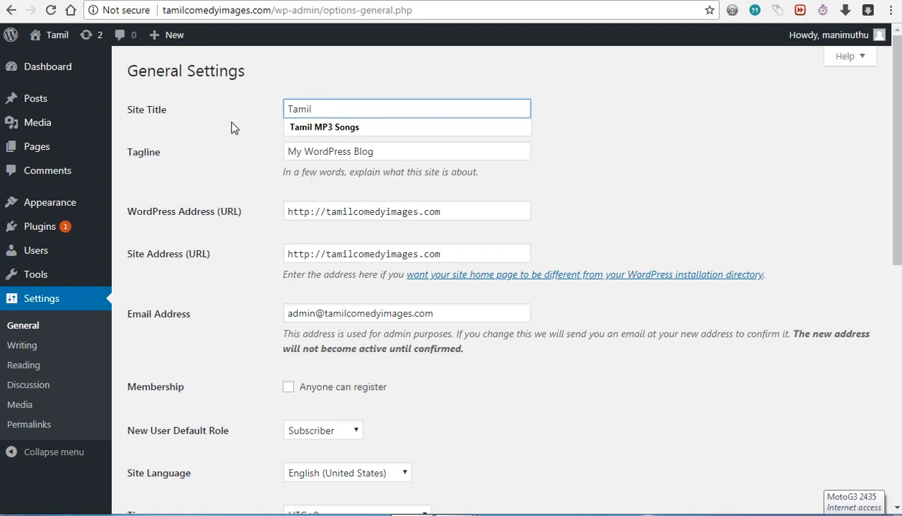
{"action": "type", "text": " comedy"}
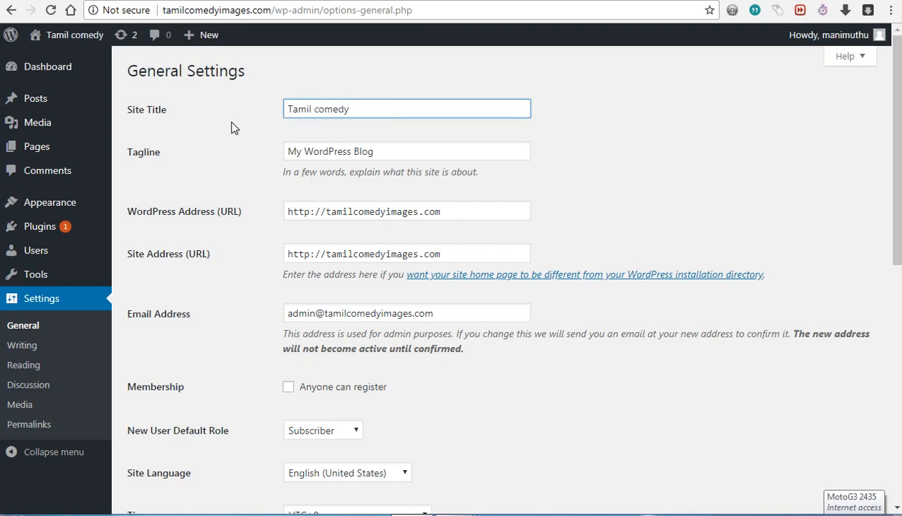
{"action": "type", "text": " Images"}
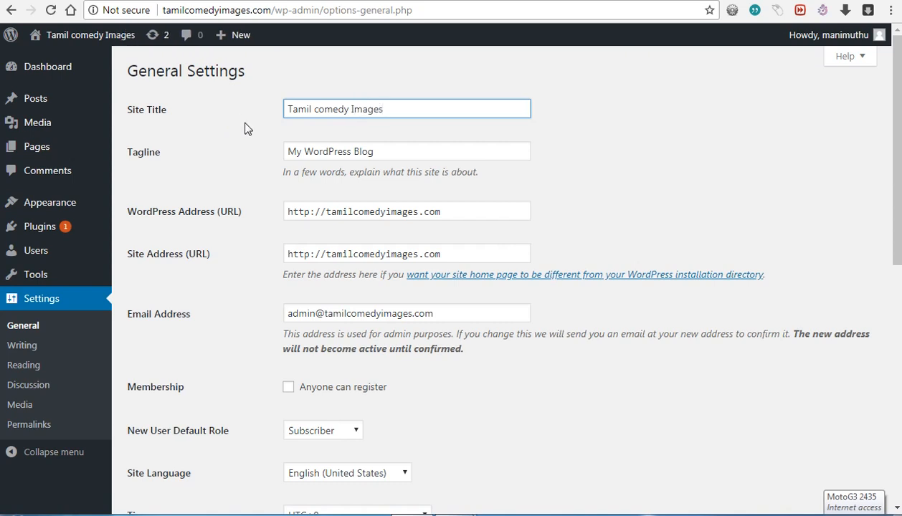
{"action": "left_click_drag", "start_coordinate": [378, 152], "coordinate": [287, 151]}
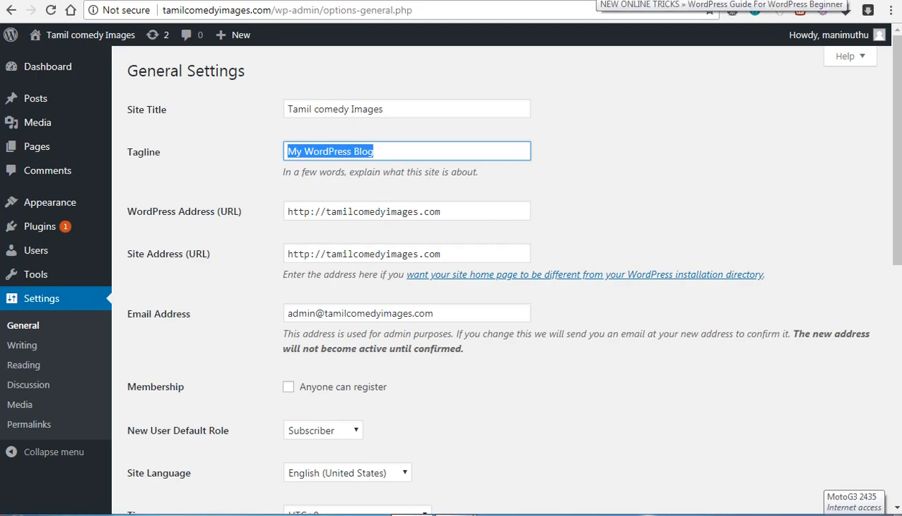
{"action": "left_click", "coordinate": [597, 0]}
{"action": "triple_click", "coordinate": [185, 153]}
{"action": "left_click", "coordinate": [185, 153]}
{"action": "mouse_move", "coordinate": [30, 152]}
{"action": "left_mouse_down"}
{"action": "mouse_move", "coordinate": [298, 160]}
{"action": "mouse_move", "coordinate": [26, 151]}
{"action": "left_mouse_up"}
{"action": "left_click", "coordinate": [300, 160]}
{"action": "left_click", "coordinate": [93, 157]}
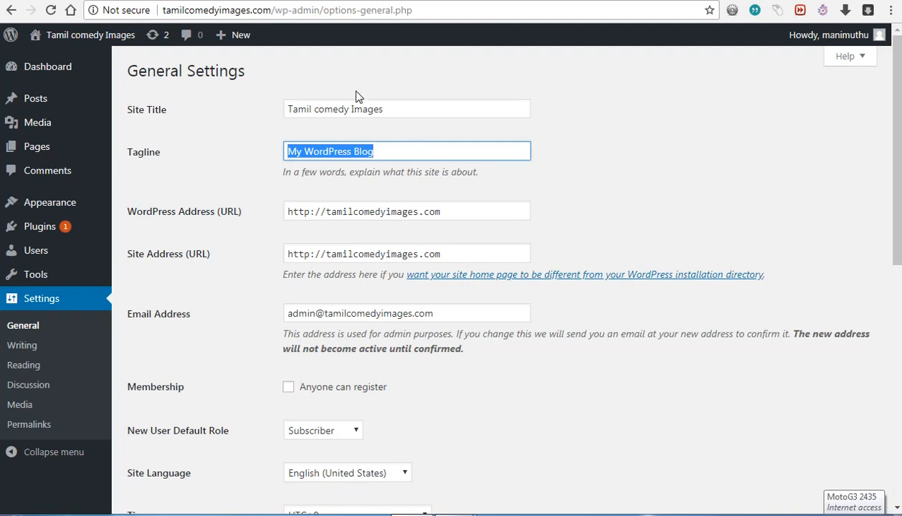
{"action": "type", "text": "C"}
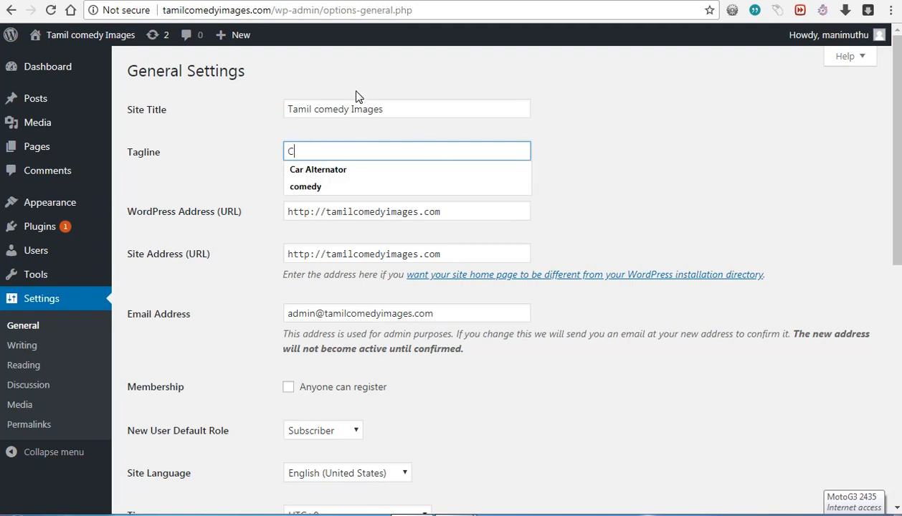
{"action": "type", "text": "omedy images"}
{"action": "left_click", "coordinate": [234, 166]}
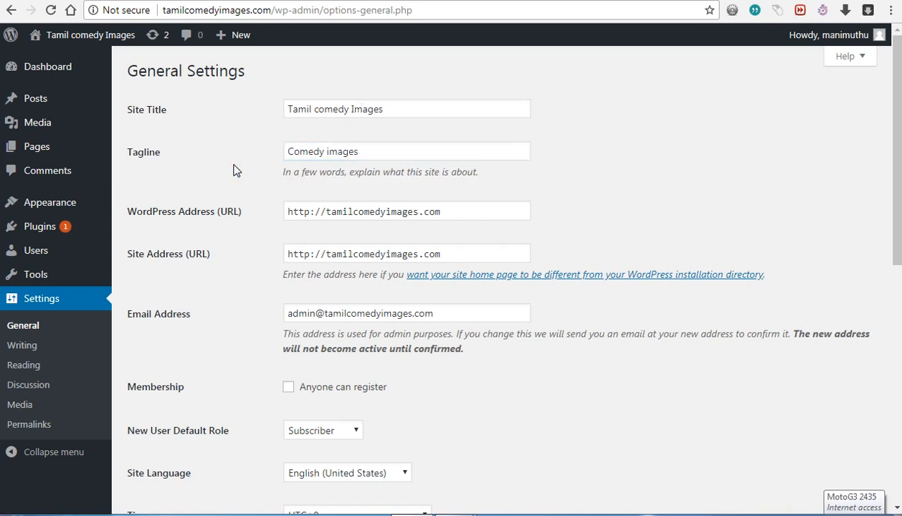
{"action": "scroll", "coordinate": [444, 225], "scroll_direction": "down", "scroll_amount": 2}
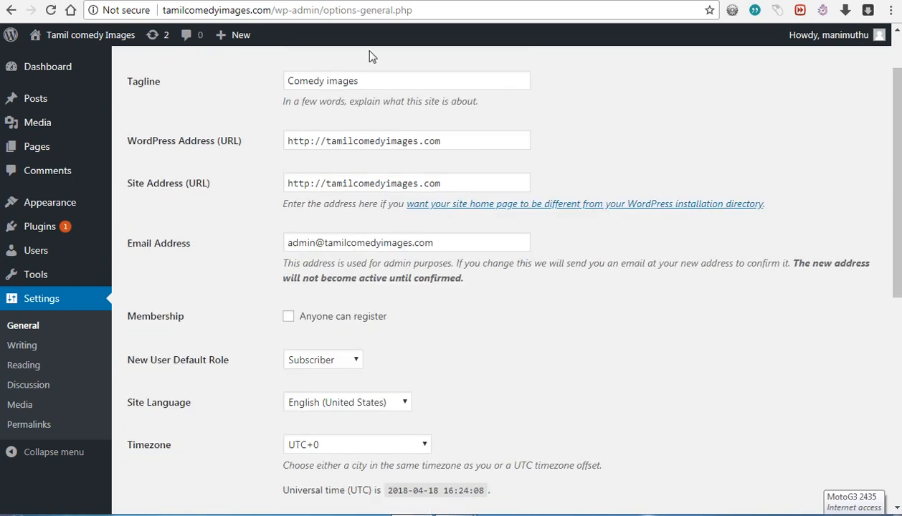
{"action": "scroll", "coordinate": [247, 158], "scroll_direction": "up", "scroll_amount": 2}
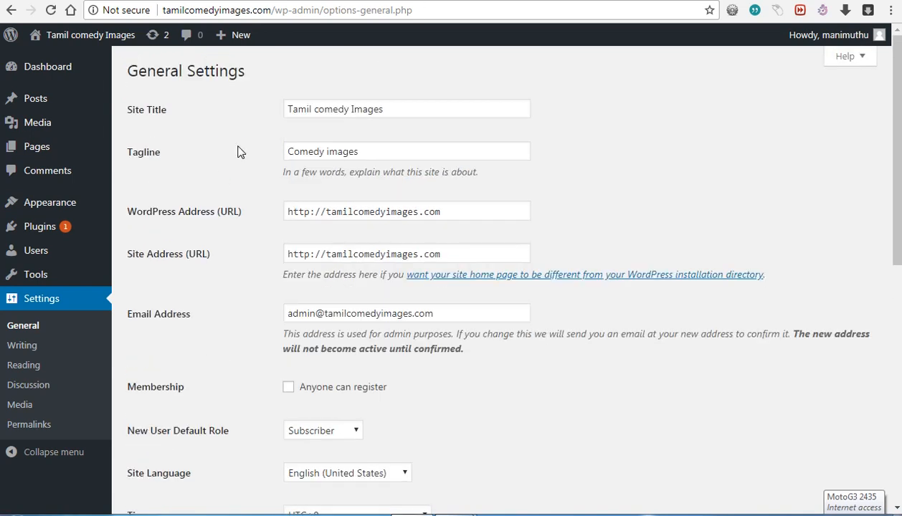
{"action": "left_click", "coordinate": [316, 156]}
{"action": "left_click", "coordinate": [164, 153]}
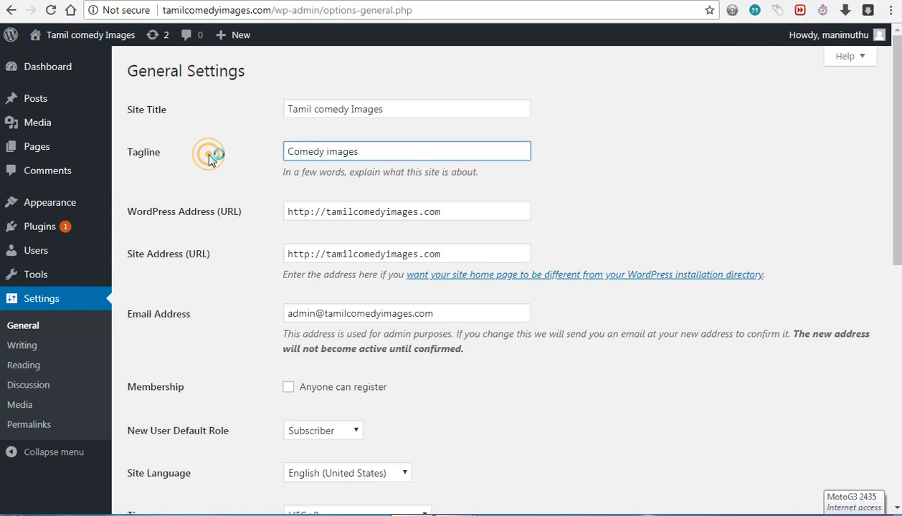
{"action": "left_click", "coordinate": [209, 154]}
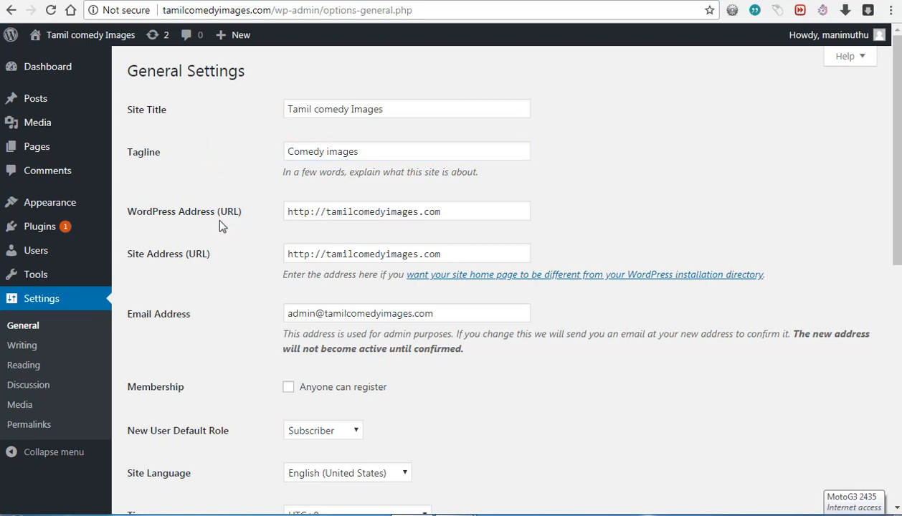
{"action": "left_click", "coordinate": [326, 212]}
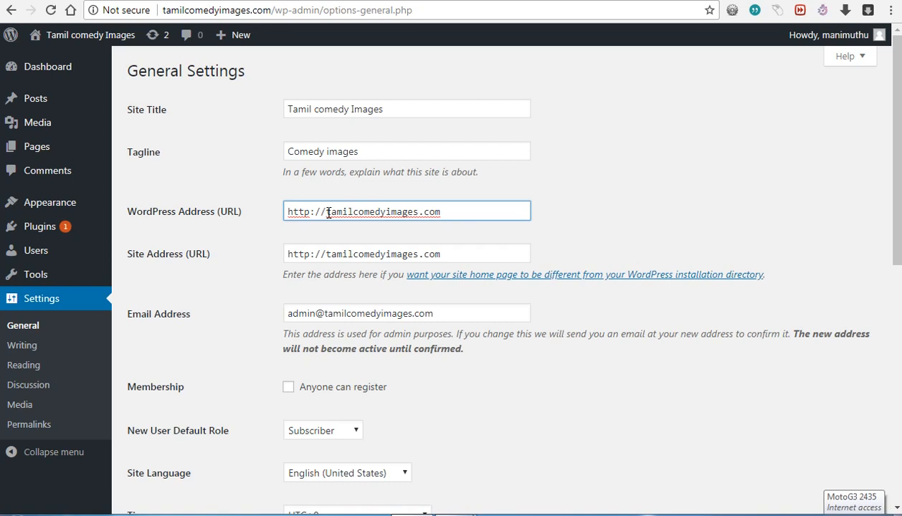
{"action": "type", "text": "www"}
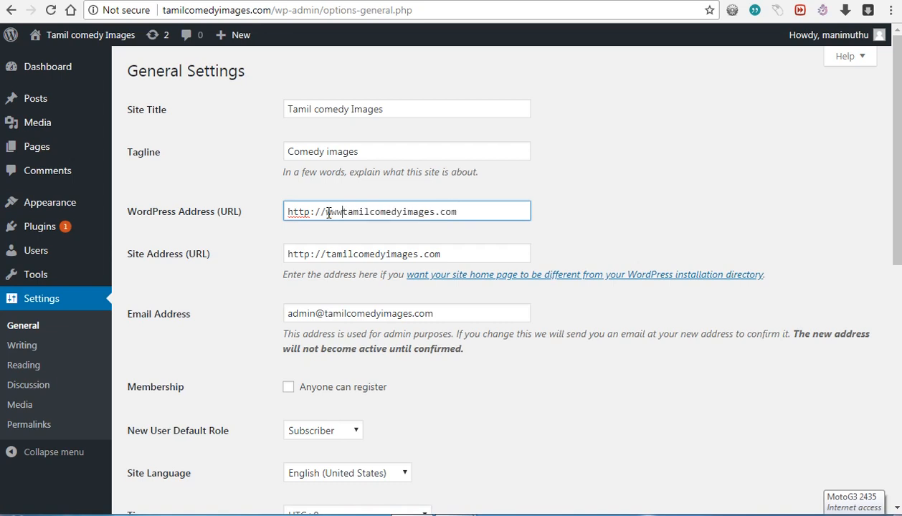
{"action": "type", "text": "."}
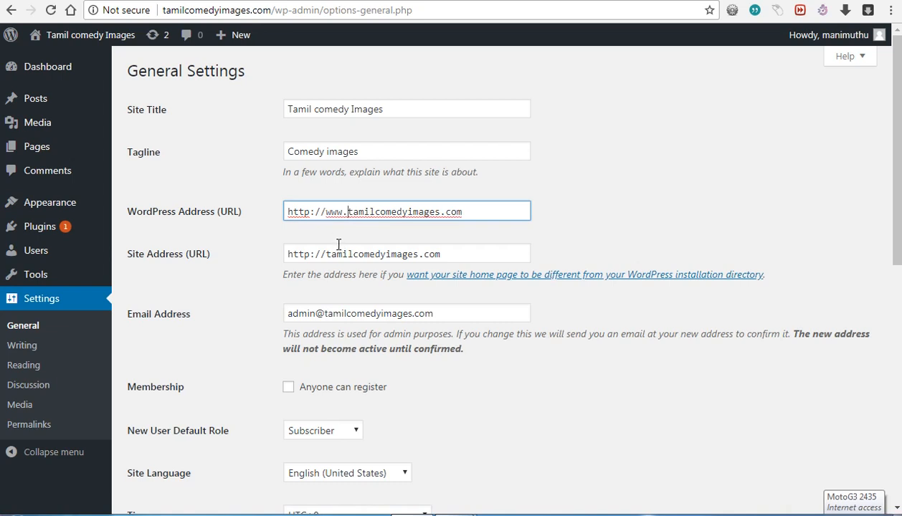
{"action": "left_click", "coordinate": [325, 254]}
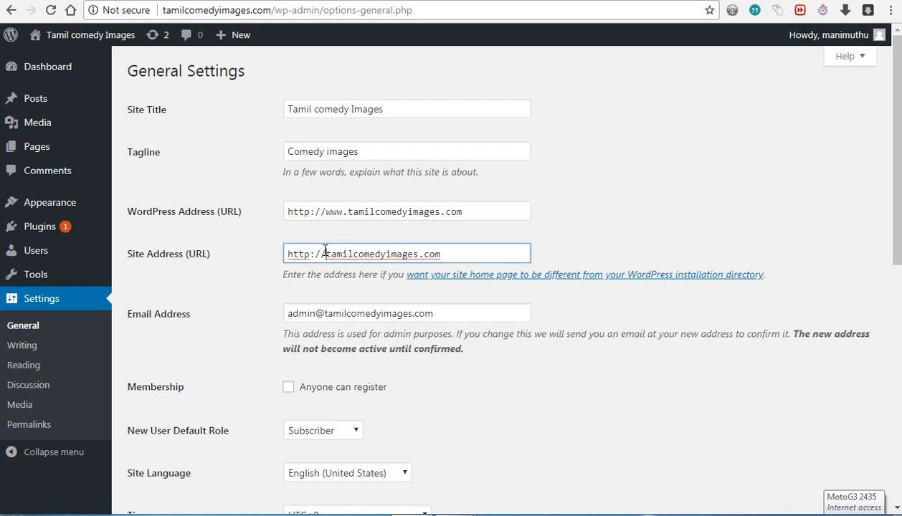
{"action": "type", "text": "ww"}
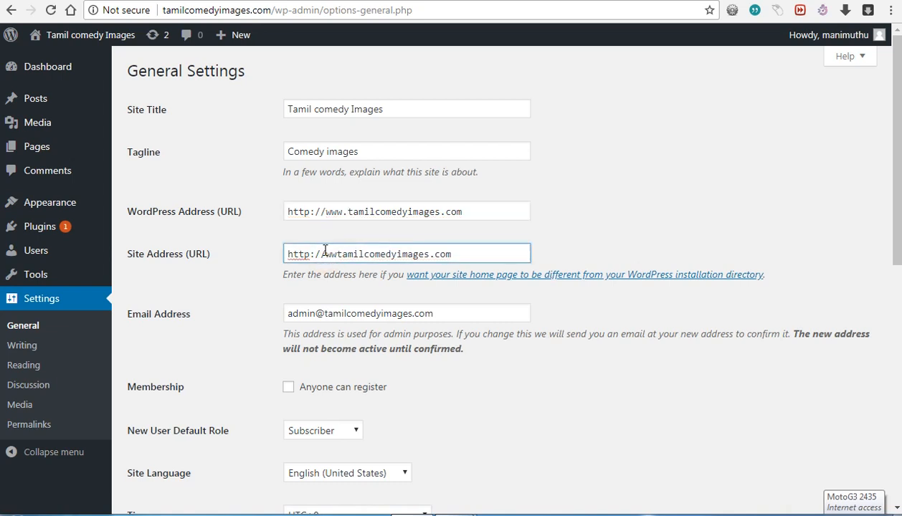
{"action": "type", "text": "w"}
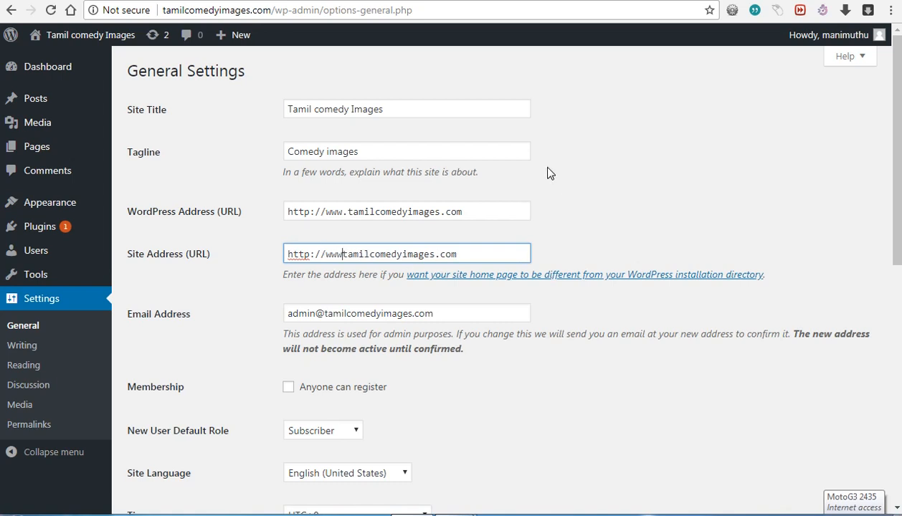
{"action": "type", "text": "."}
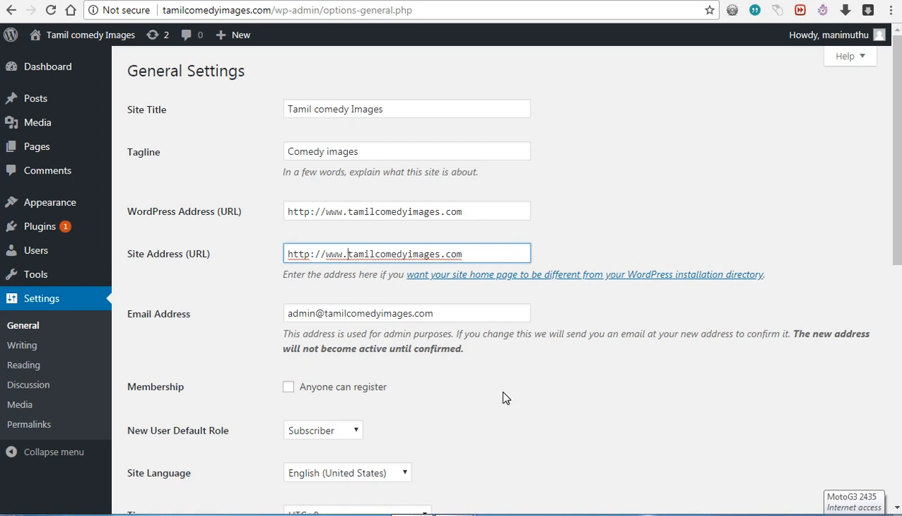
{"action": "scroll", "coordinate": [503, 399], "scroll_direction": "down", "scroll_amount": 2}
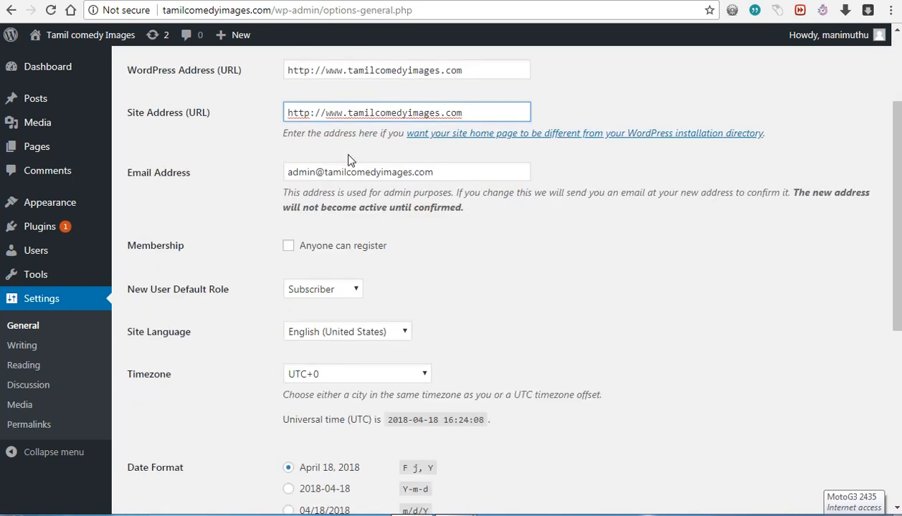
{"action": "double_click", "coordinate": [369, 172]}
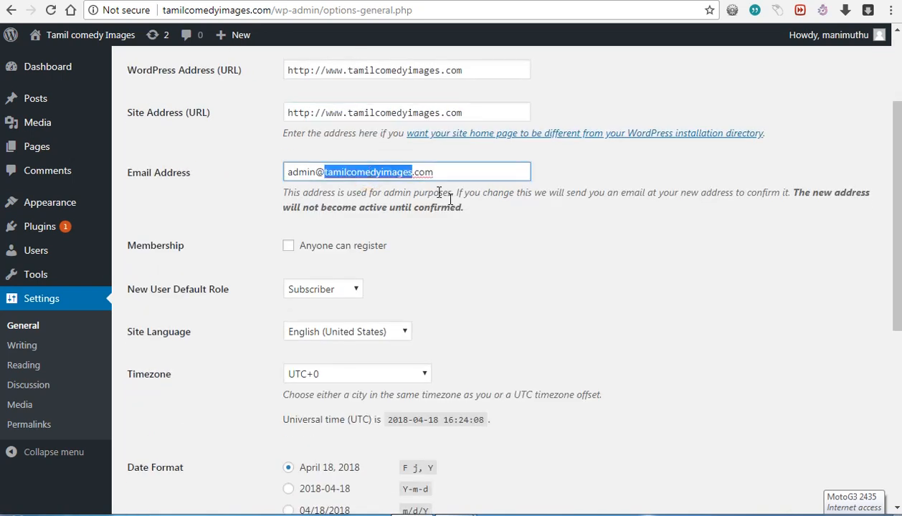
{"action": "left_click", "coordinate": [463, 228]}
{"action": "left_click", "coordinate": [367, 172]}
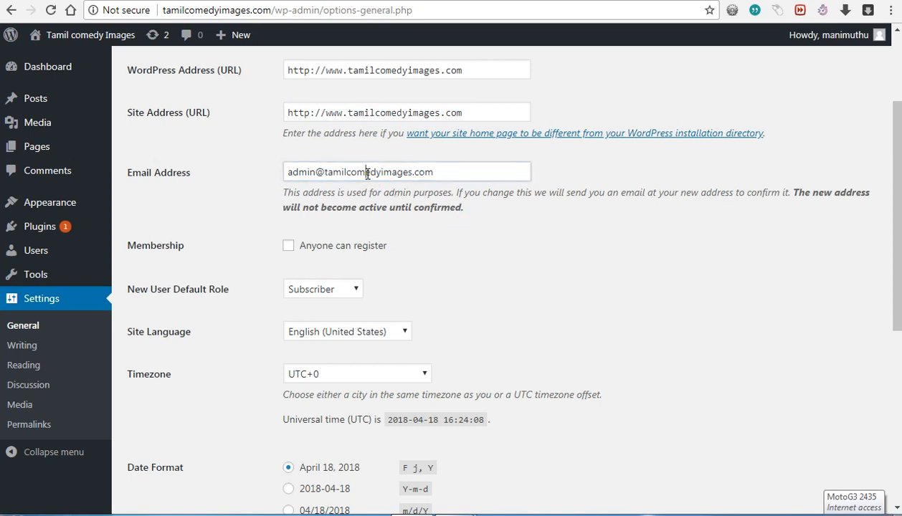
{"action": "triple_click", "coordinate": [368, 173]}
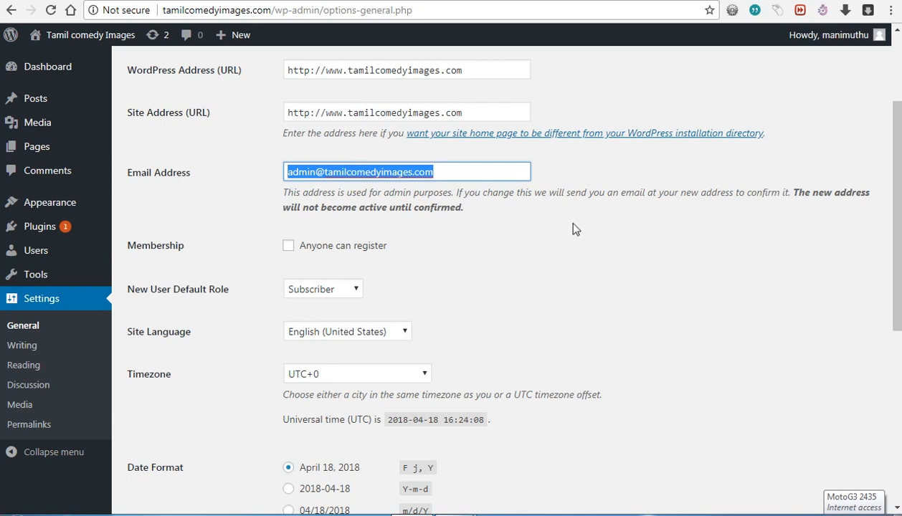
{"action": "left_click", "coordinate": [524, 235]}
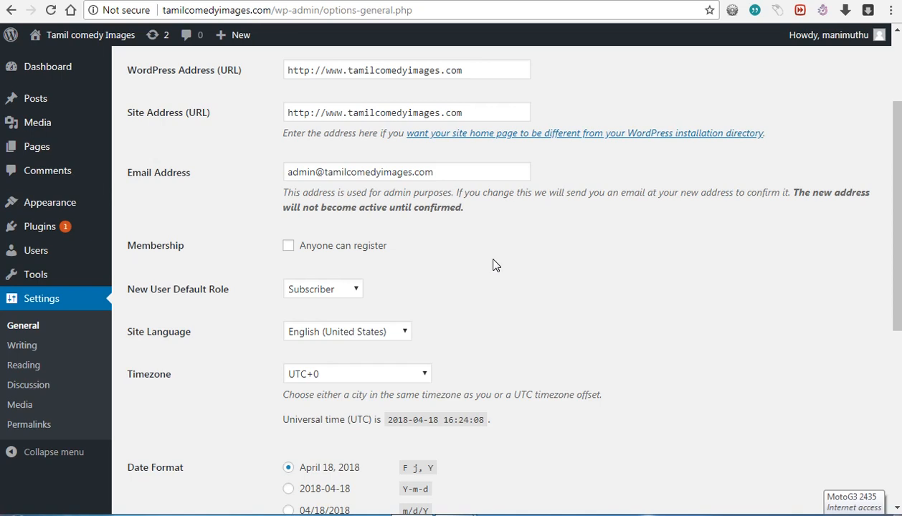
{"action": "left_click", "coordinate": [416, 113]}
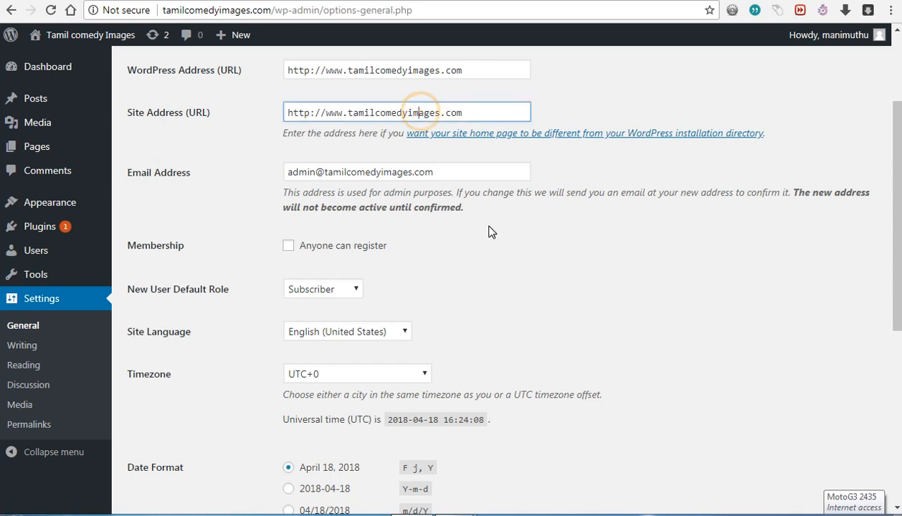
Step: Save the General Settings changes, which redirects to the wp-login page
{"action": "scroll", "coordinate": [500, 268], "scroll_direction": "down", "scroll_amount": 5}
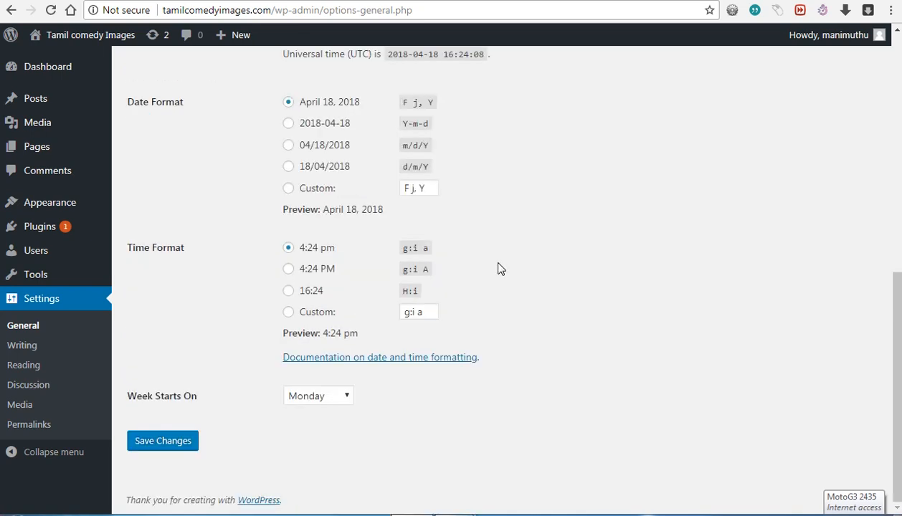
{"action": "left_click", "coordinate": [174, 441]}
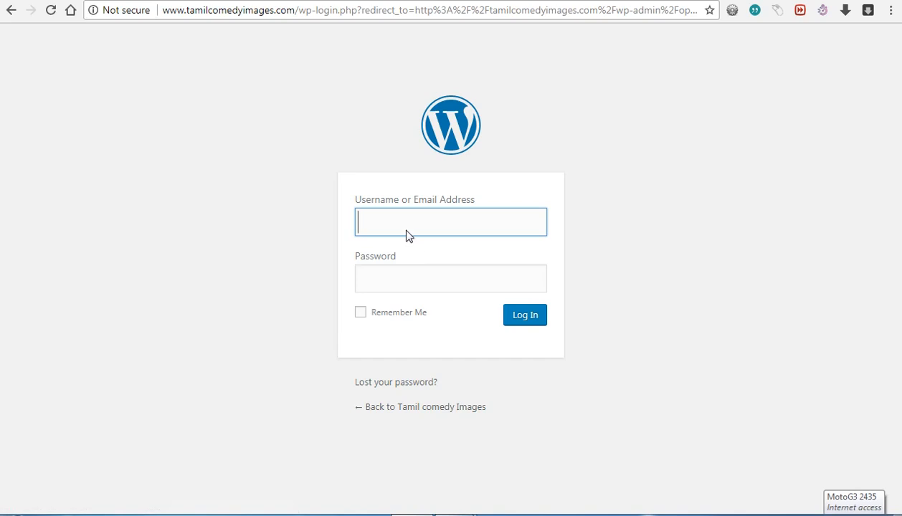
{"action": "left_click_drag", "start_coordinate": [297, 12], "coordinate": [700, 11]}
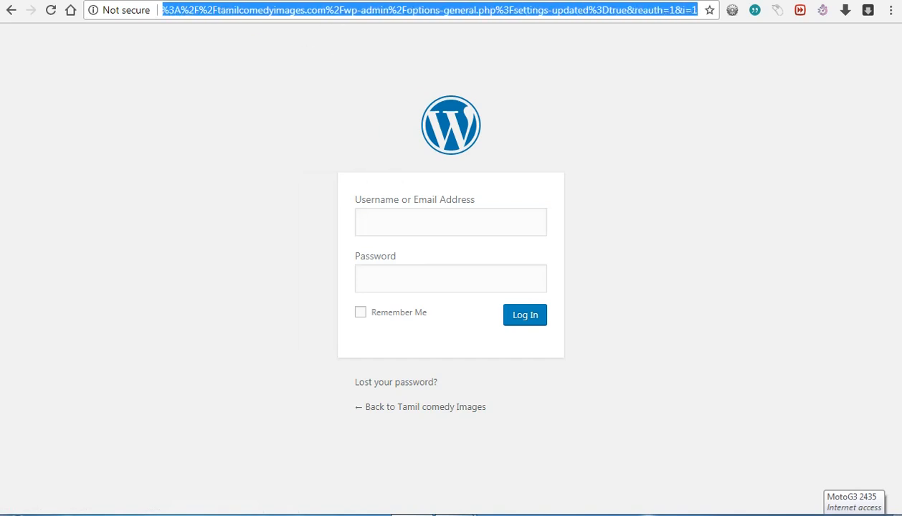
{"action": "key", "text": "BackSpace"}
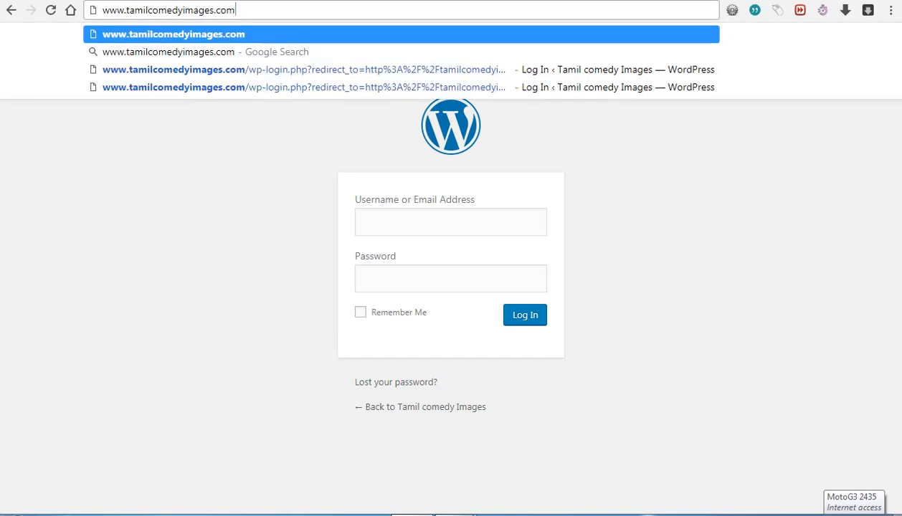
{"action": "type", "text": "/w"}
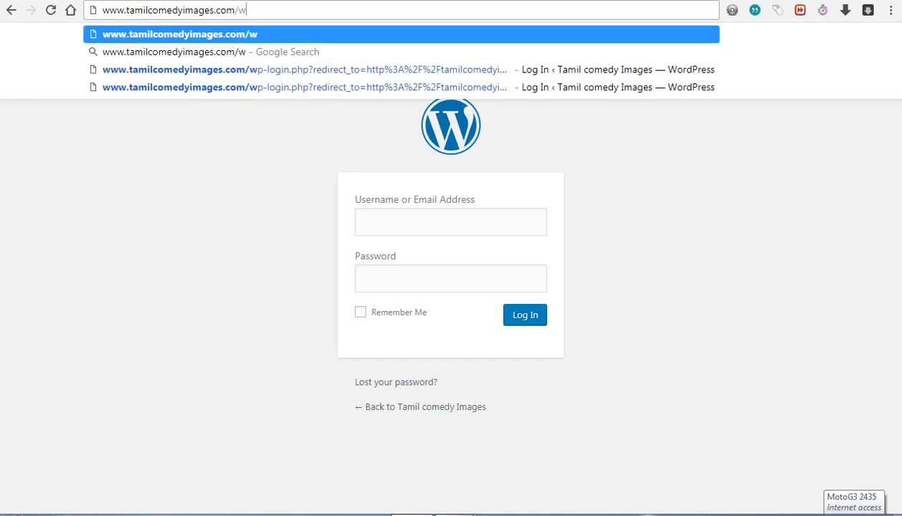
{"action": "type", "text": "p-ad"}
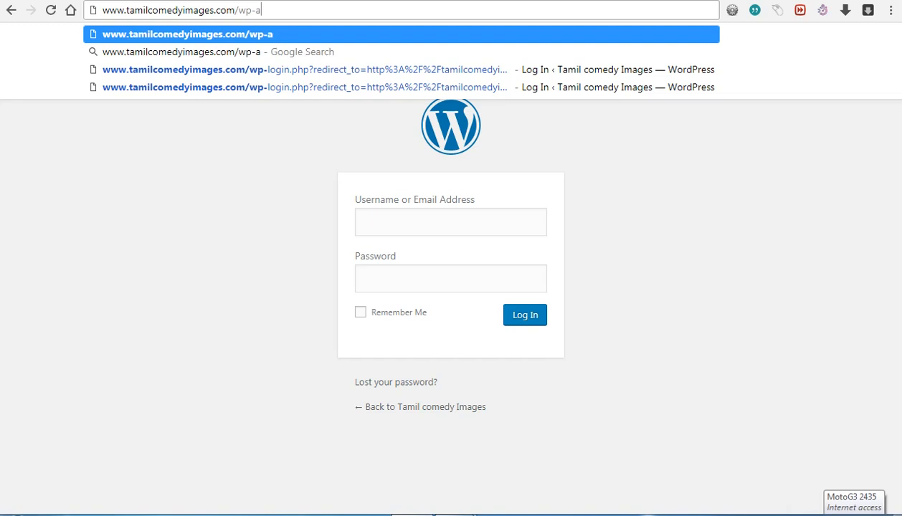
{"action": "key", "text": "BackSpace"}
{"action": "key", "text": "BackSpace"}
{"action": "key", "text": "BackSpace"}
{"action": "key", "text": "BackSpace"}
{"action": "key", "text": "BackSpace"}
{"action": "key", "text": "BackSpace"}
{"action": "type", "text": "admin"}
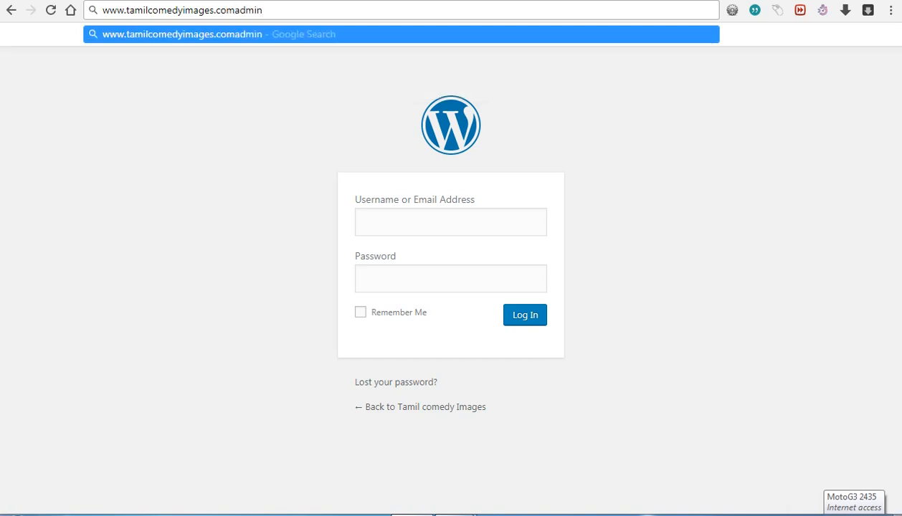
{"action": "key", "text": "Left"}
{"action": "key", "text": "Left"}
{"action": "key", "text": "Left"}
{"action": "key", "text": "Left"}
{"action": "key", "text": "Left"}
{"action": "type", "text": "/"}
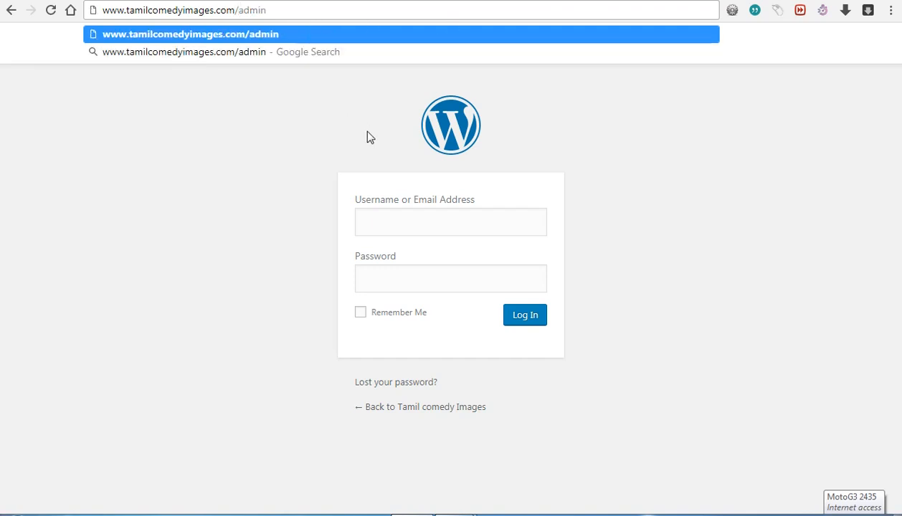
{"action": "left_click", "coordinate": [452, 228]}
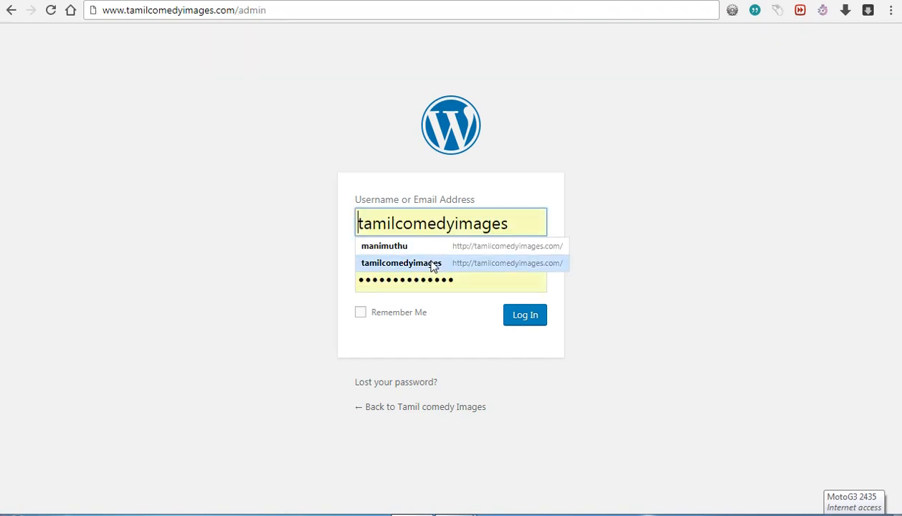
Step: Log in to the Tamil comedy Images admin using the saved autofilled credentials
{"action": "left_click", "coordinate": [428, 246]}
{"action": "left_click", "coordinate": [530, 324]}
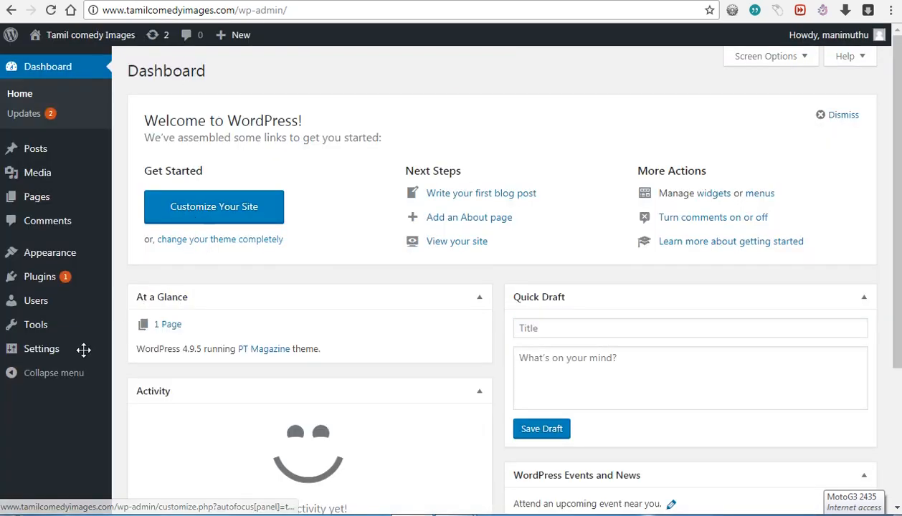
Step: Return to Settings > General to confirm the saved title, tagline and www addresses
{"action": "mouse_move", "coordinate": [50, 354]}
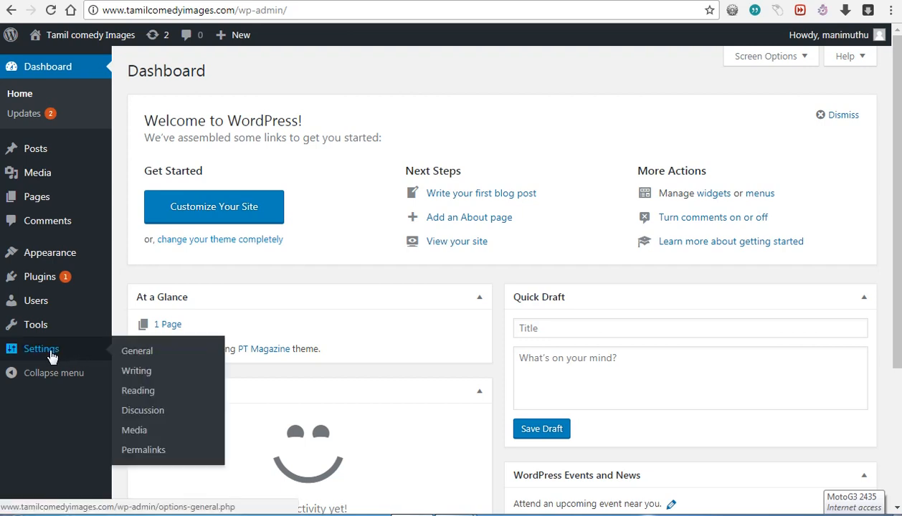
{"action": "left_click", "coordinate": [137, 352]}
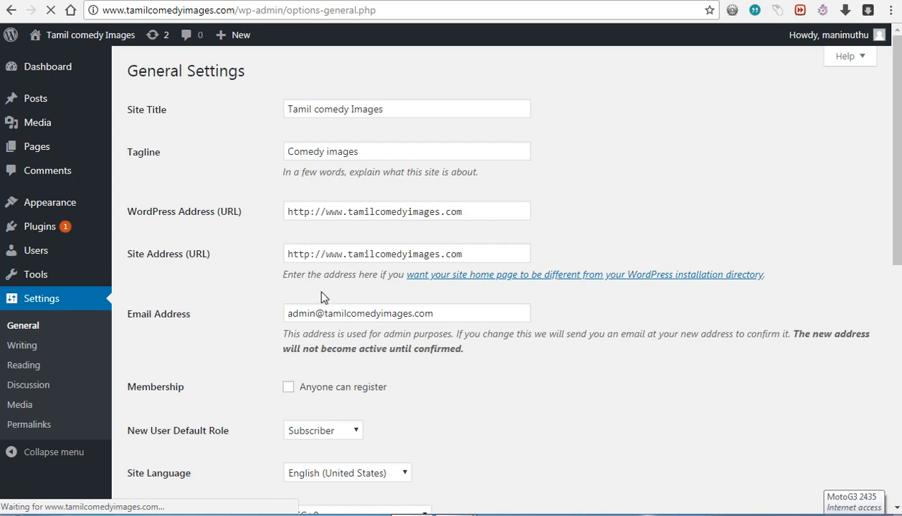
{"action": "double_click", "coordinate": [124, 9]}
{"action": "left_click", "coordinate": [226, 149]}
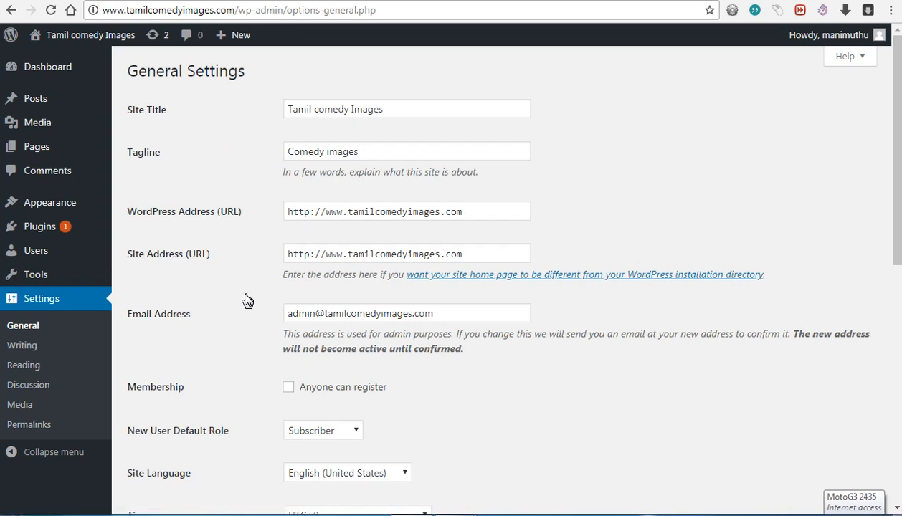
{"action": "scroll", "coordinate": [245, 299], "scroll_direction": "down", "scroll_amount": 2}
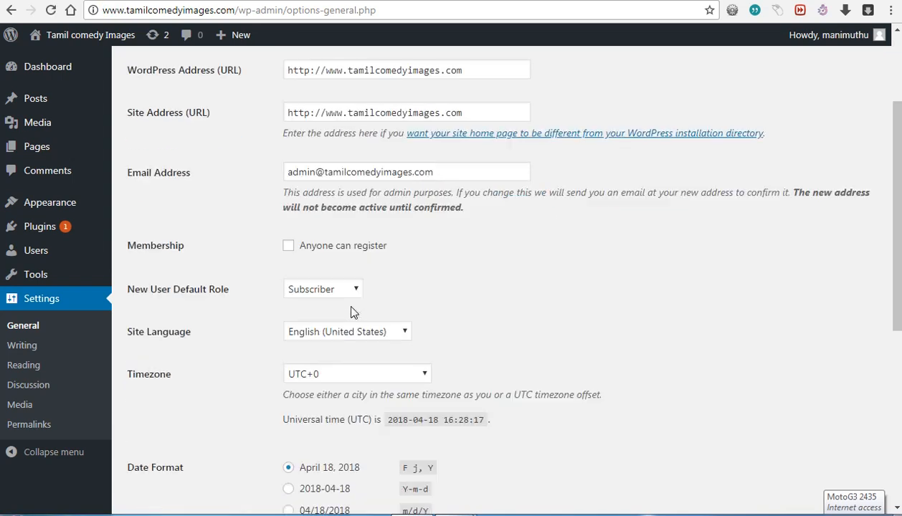
{"action": "scroll", "coordinate": [319, 249], "scroll_direction": "down", "scroll_amount": 2}
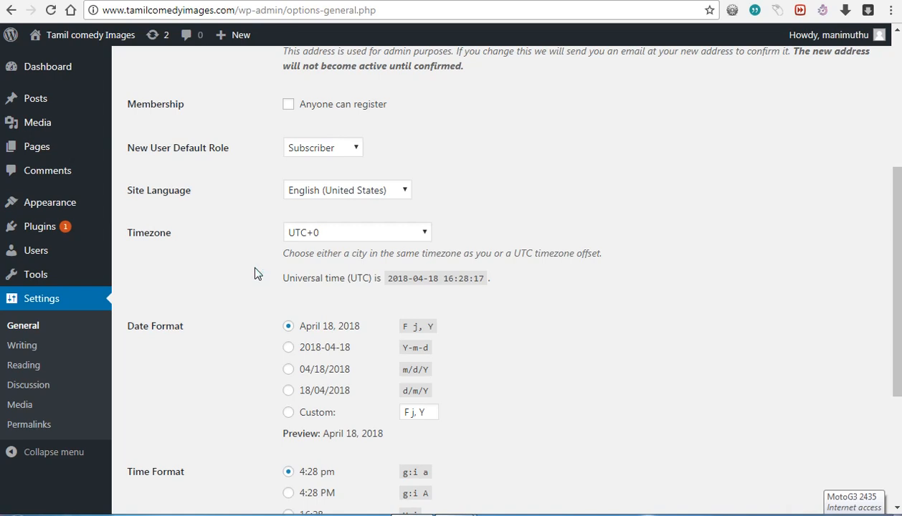
{"action": "scroll", "coordinate": [287, 267], "scroll_direction": "up", "scroll_amount": 2}
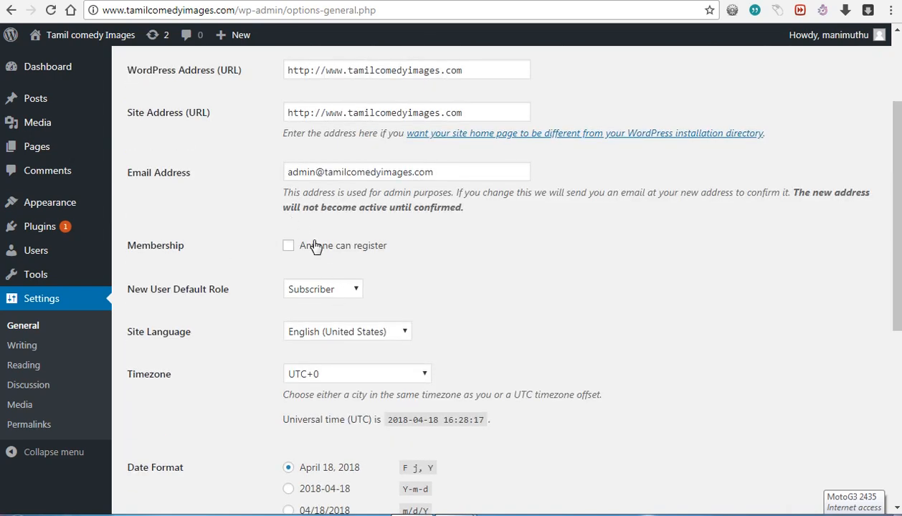
{"action": "left_click", "coordinate": [348, 292]}
{"action": "left_click", "coordinate": [381, 288]}
{"action": "scroll", "coordinate": [266, 346], "scroll_direction": "down", "scroll_amount": 1}
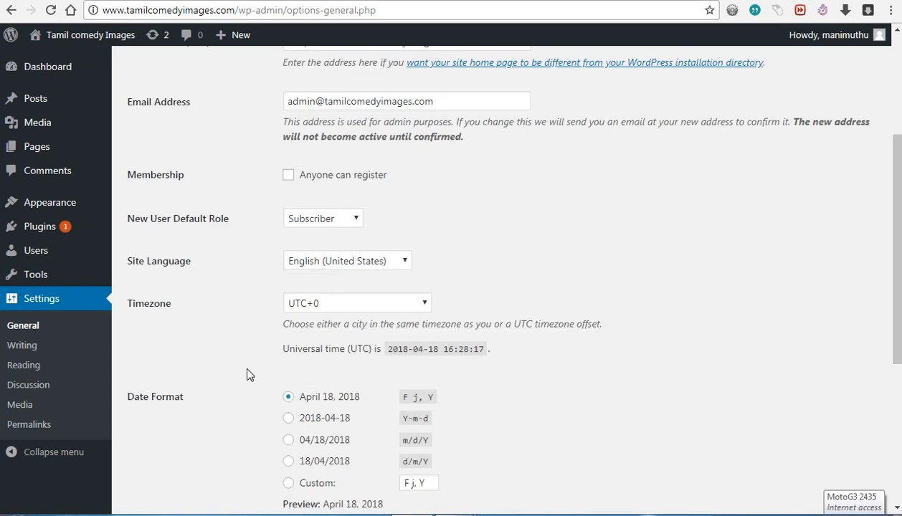
{"action": "left_click", "coordinate": [319, 305]}
{"action": "left_click", "coordinate": [337, 307]}
Step: Change the Timezone from UTC+0 to Kolkata
{"action": "scroll", "coordinate": [340, 244], "scroll_direction": "down", "scroll_amount": 3}
{"action": "scroll", "coordinate": [339, 244], "scroll_direction": "down", "scroll_amount": 5}
{"action": "scroll", "coordinate": [338, 246], "scroll_direction": "up", "scroll_amount": 20}
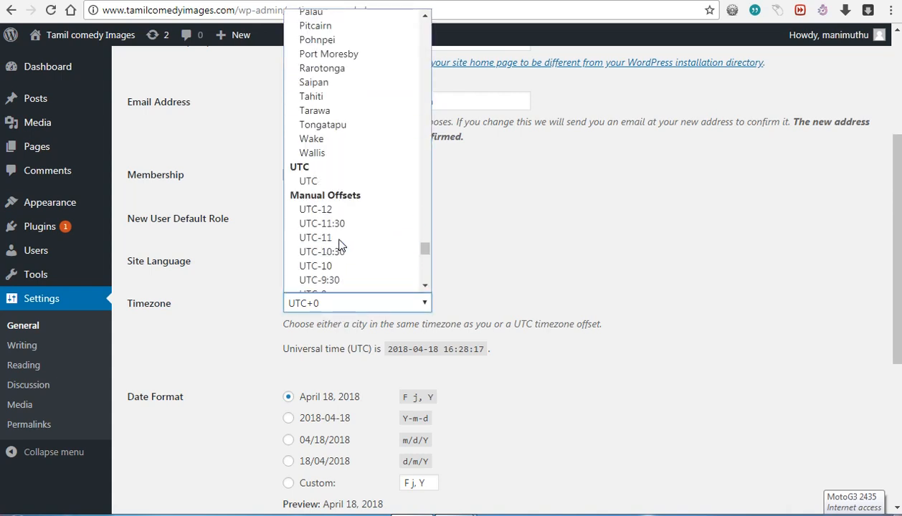
{"action": "scroll", "coordinate": [335, 244], "scroll_direction": "up", "scroll_amount": 15}
{"action": "type", "text": "kolkata"}
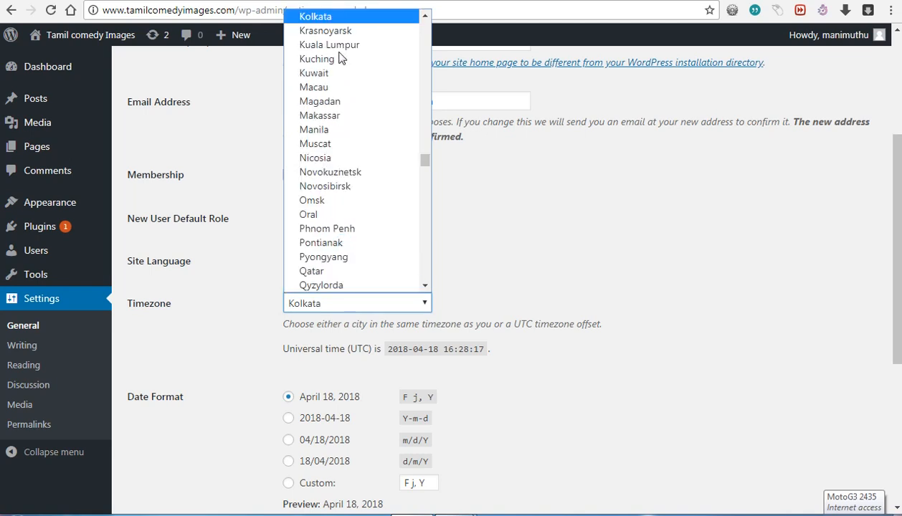
{"action": "left_click", "coordinate": [310, 16]}
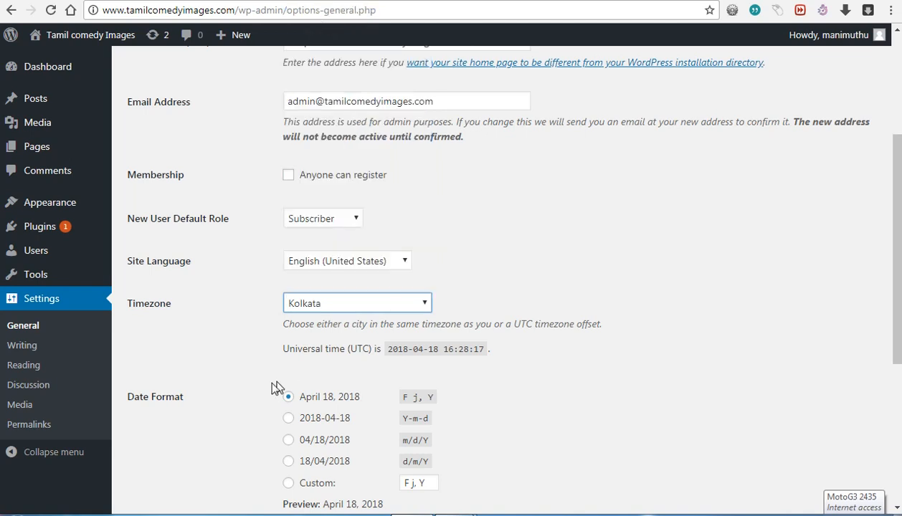
{"action": "left_click", "coordinate": [229, 353]}
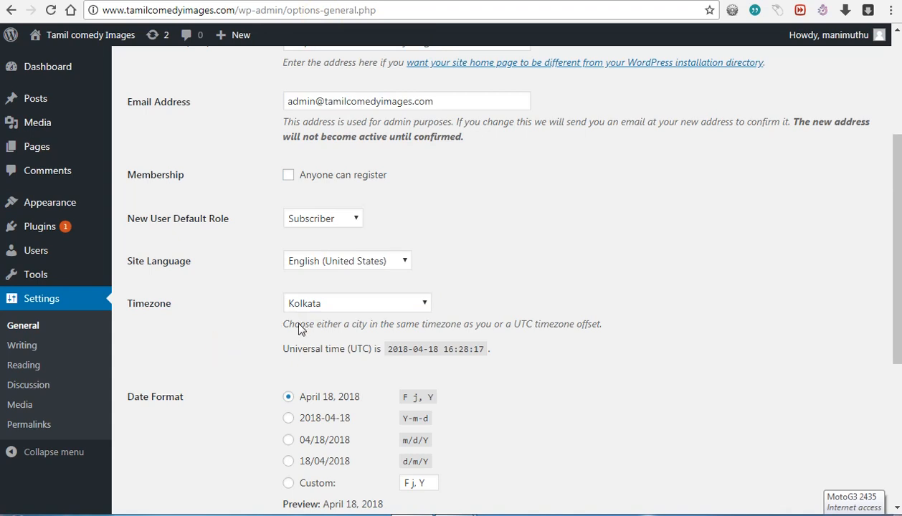
Step: Save the General Settings so the Asia/Kolkata timezone takes effect
{"action": "scroll", "coordinate": [299, 430], "scroll_direction": "down", "scroll_amount": 3}
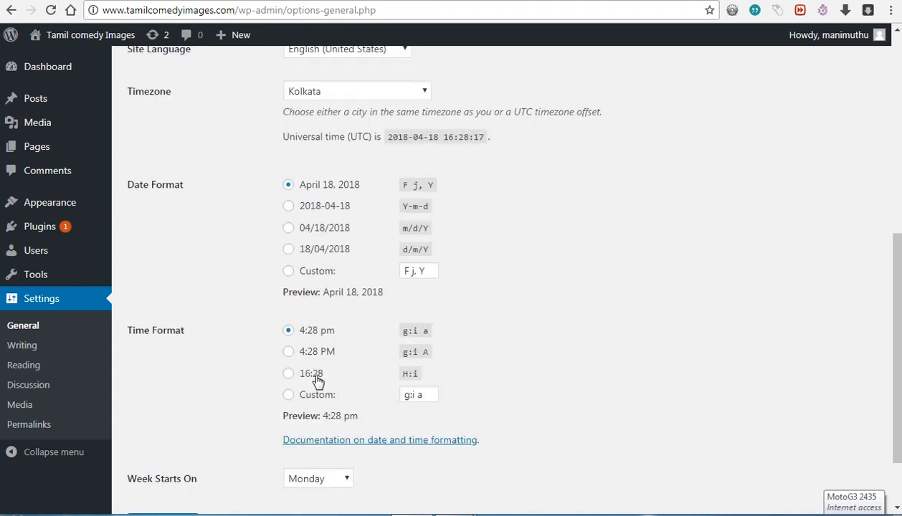
{"action": "scroll", "coordinate": [209, 385], "scroll_direction": "down", "scroll_amount": 1}
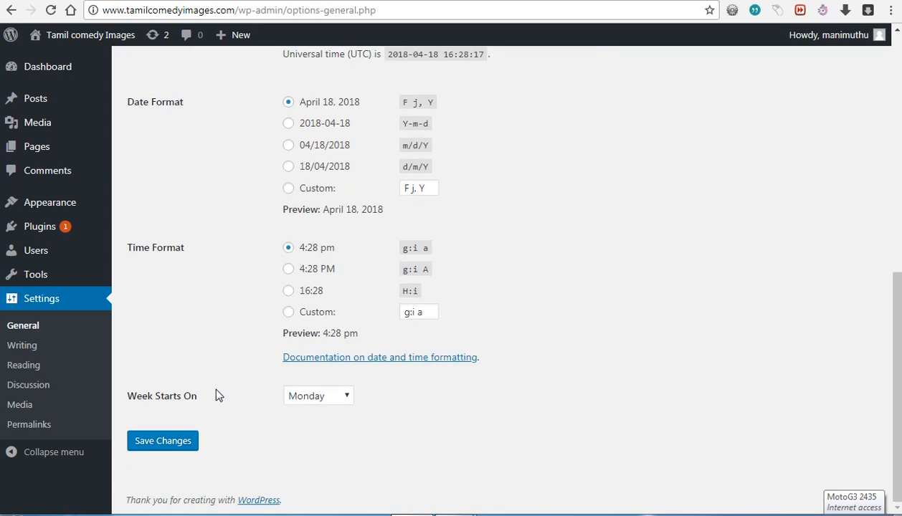
{"action": "left_click", "coordinate": [170, 446]}
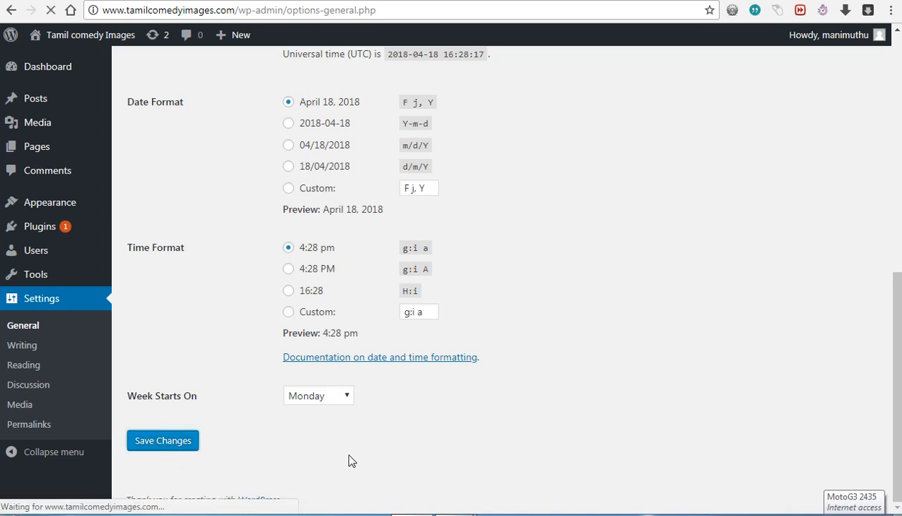
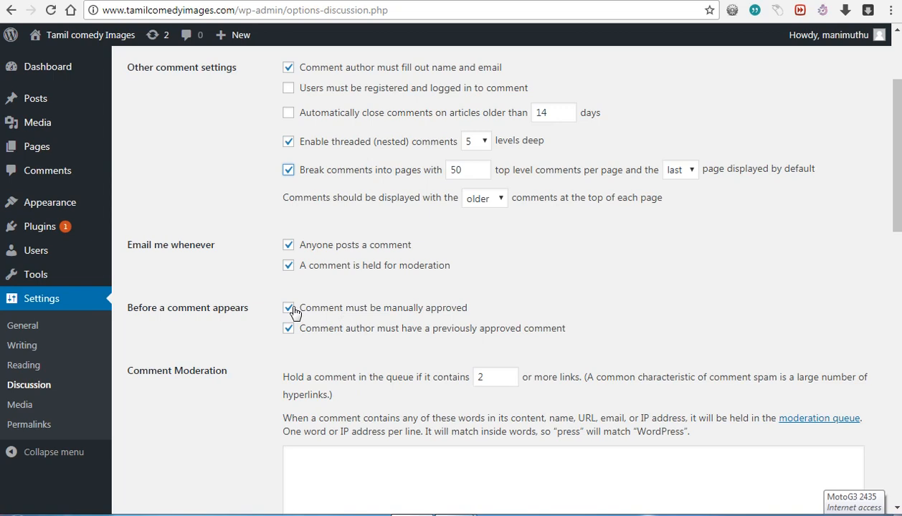
Step: Scroll to the bottom of Discussion Settings and save the changes
{"action": "scroll", "coordinate": [292, 310], "scroll_direction": "down", "scroll_amount": 3}
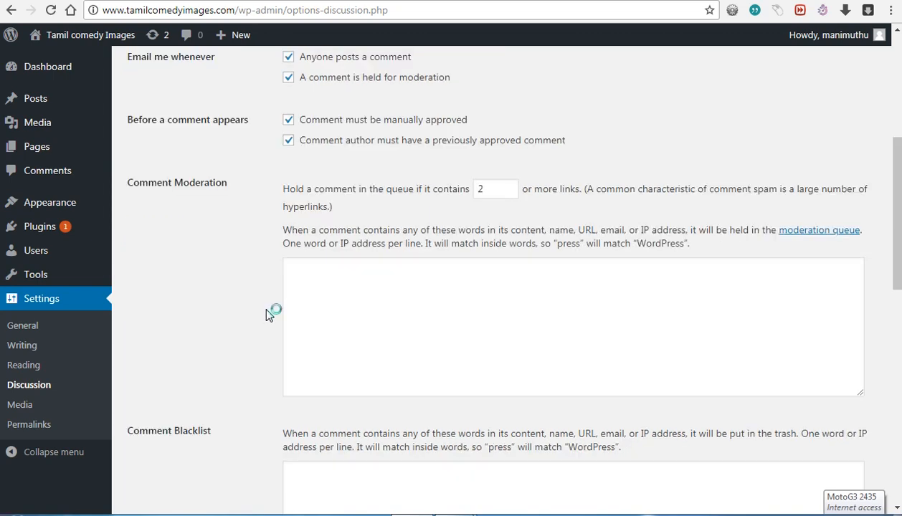
{"action": "scroll", "coordinate": [270, 311], "scroll_direction": "down", "scroll_amount": 12}
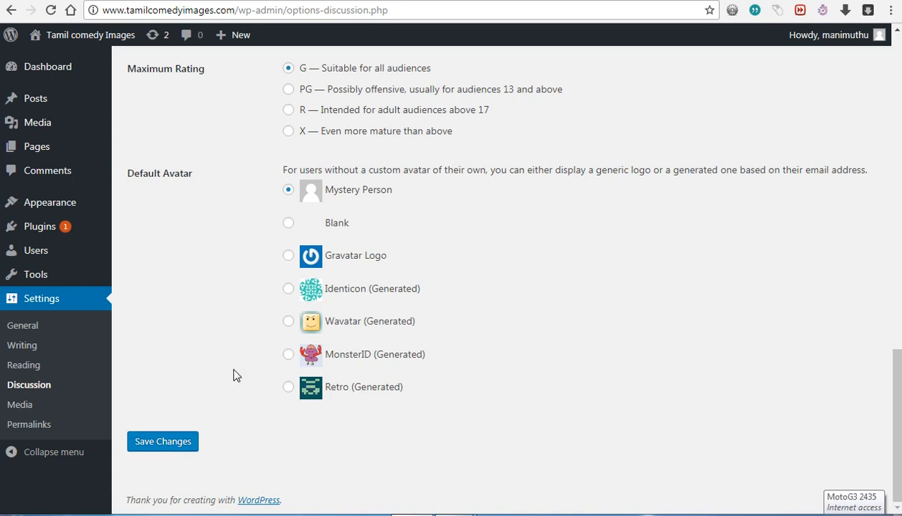
{"action": "left_click", "coordinate": [167, 448]}
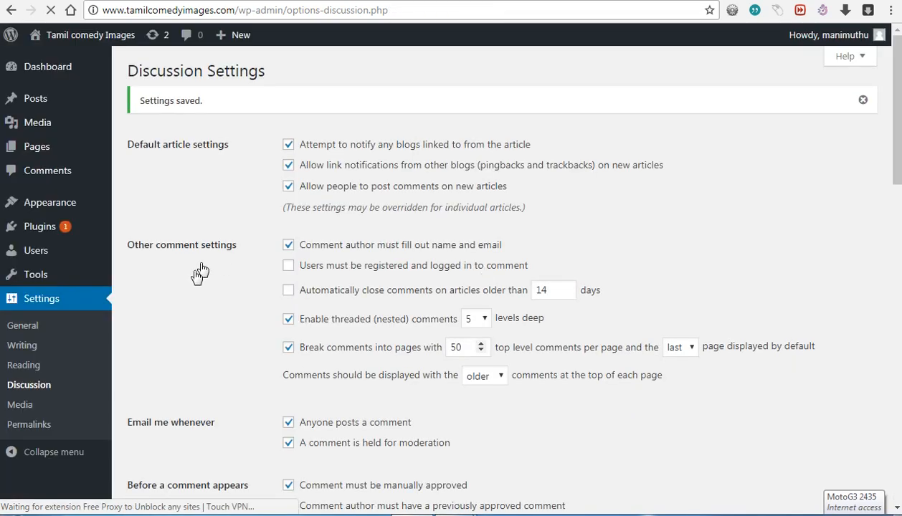
Step: Dismiss the 'Settings saved.' notice and bring up the newonlinetricks.com homepage
{"action": "left_click", "coordinate": [862, 104]}
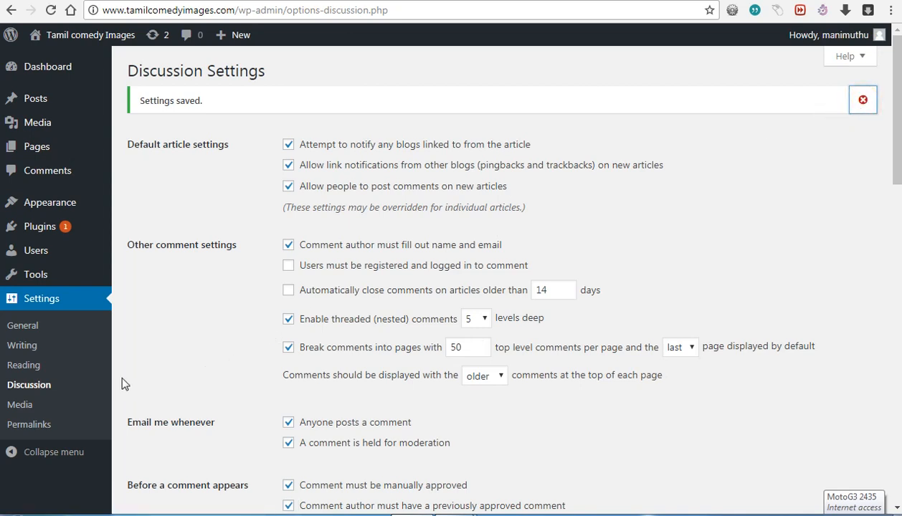
{"action": "left_click", "coordinate": [22, 406]}
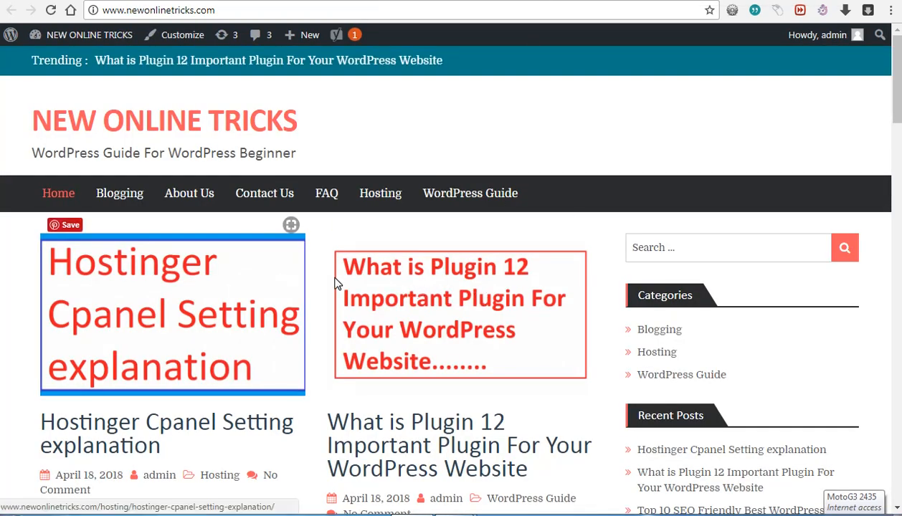
Step: Browse down the New Online Tricks post list, then return to the Media Settings page
{"action": "scroll", "coordinate": [410, 287], "scroll_direction": "down", "scroll_amount": 7}
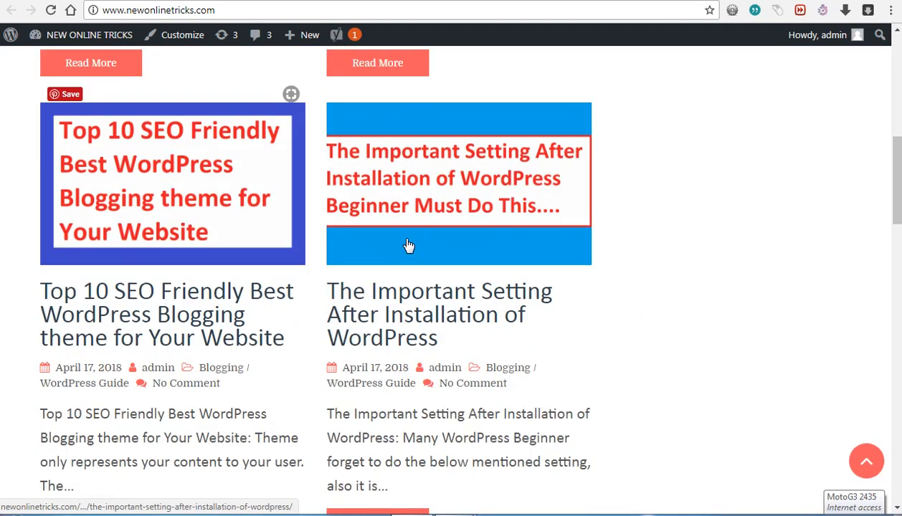
{"action": "scroll", "coordinate": [375, 249], "scroll_direction": "down", "scroll_amount": 8}
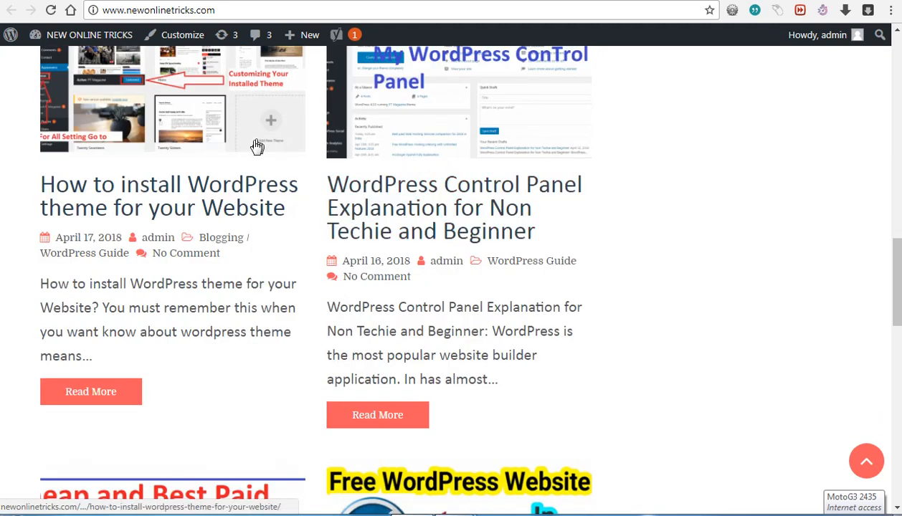
{"action": "scroll", "coordinate": [271, 287], "scroll_direction": "down", "scroll_amount": 1}
{"action": "scroll", "coordinate": [271, 287], "scroll_direction": "down", "scroll_amount": 4}
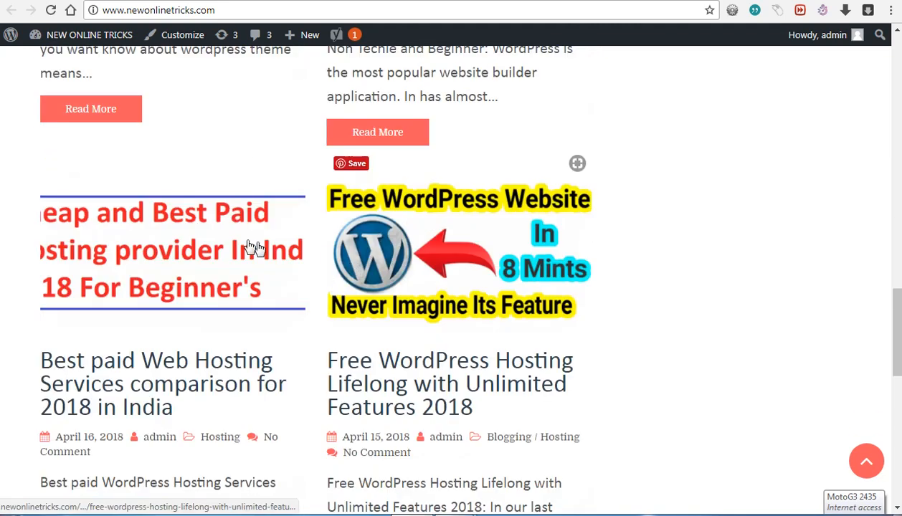
{"action": "scroll", "coordinate": [232, 245], "scroll_direction": "down", "scroll_amount": 4}
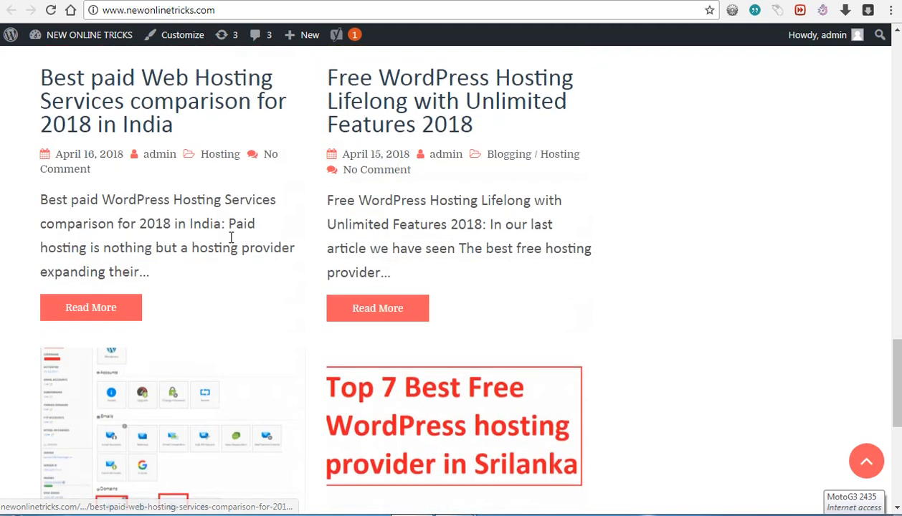
{"action": "scroll", "coordinate": [229, 244], "scroll_direction": "down", "scroll_amount": 3}
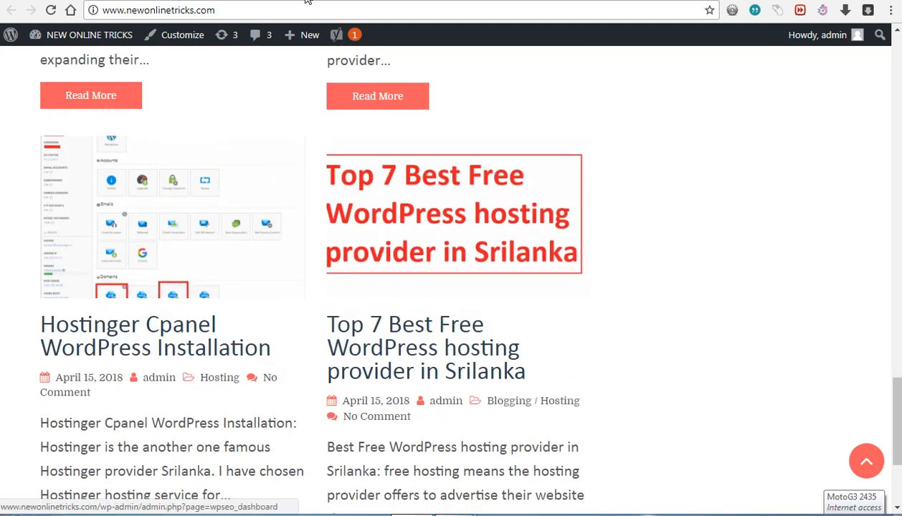
{"action": "mouse_move", "coordinate": [389, 266]}
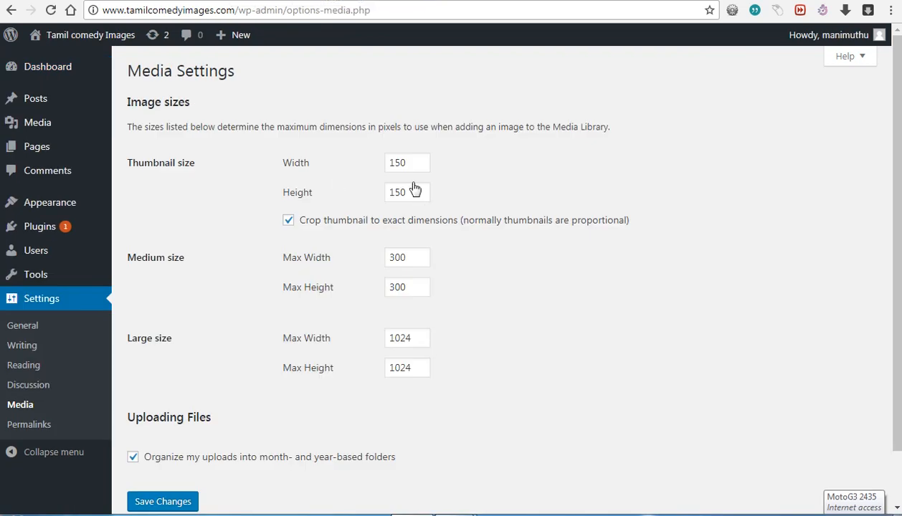
Step: Clear the thumbnail, medium and large width and height values
{"action": "left_click", "coordinate": [421, 166]}
{"action": "key", "text": "BackSpace"}
{"action": "key", "text": "BackSpace"}
{"action": "key", "text": "BackSpace"}
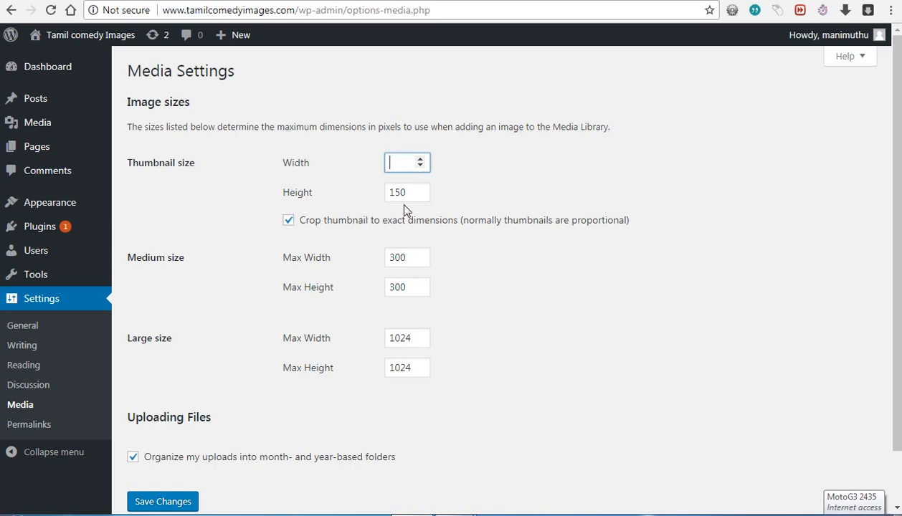
{"action": "double_click", "coordinate": [408, 191]}
{"action": "key", "text": "BackSpace"}
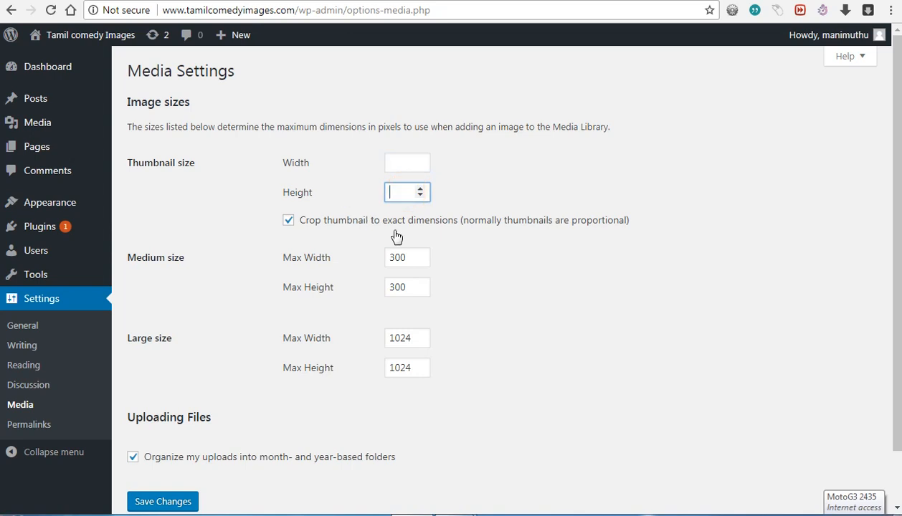
{"action": "double_click", "coordinate": [405, 259]}
{"action": "key", "text": "BackSpace"}
{"action": "double_click", "coordinate": [405, 288]}
{"action": "key", "text": "BackSpace"}
{"action": "double_click", "coordinate": [413, 337]}
{"action": "key", "text": "BackSpace"}
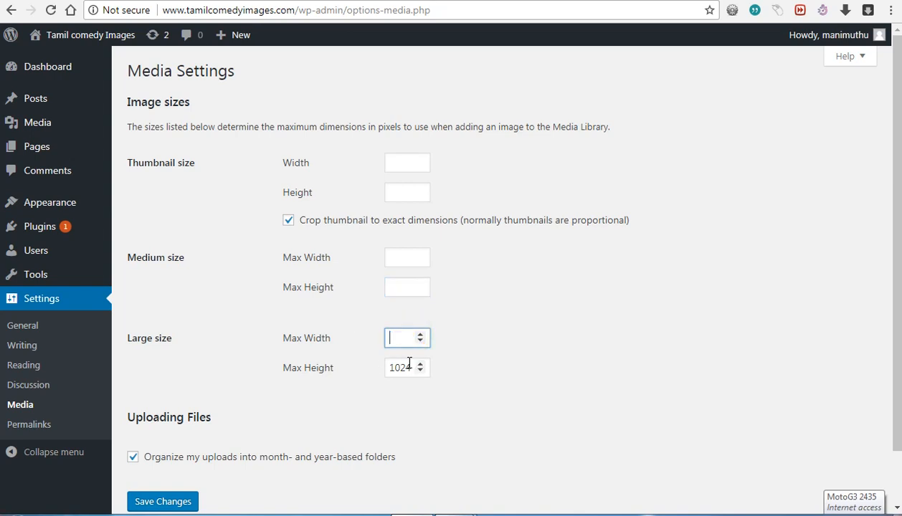
{"action": "double_click", "coordinate": [396, 367]}
{"action": "key", "text": "BackSpace"}
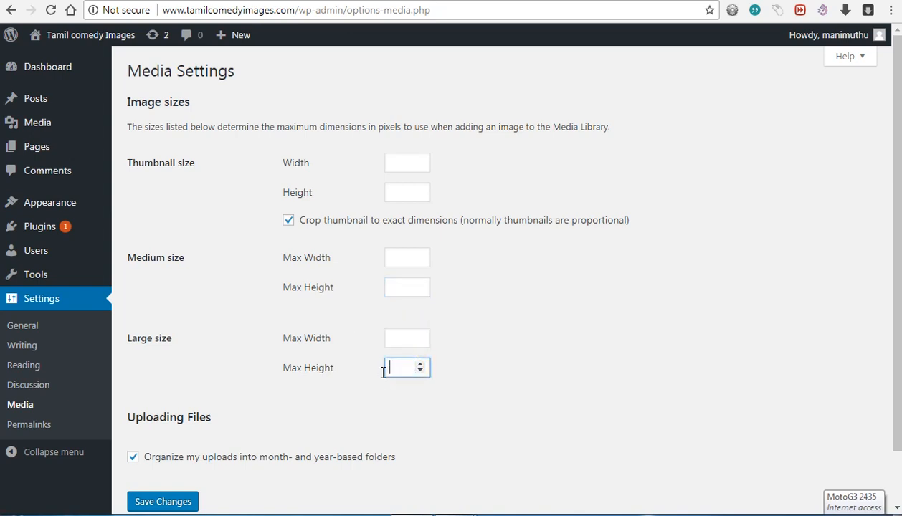
Step: Enter 0 in all six image size boxes and save the media settings
{"action": "left_click", "coordinate": [403, 163]}
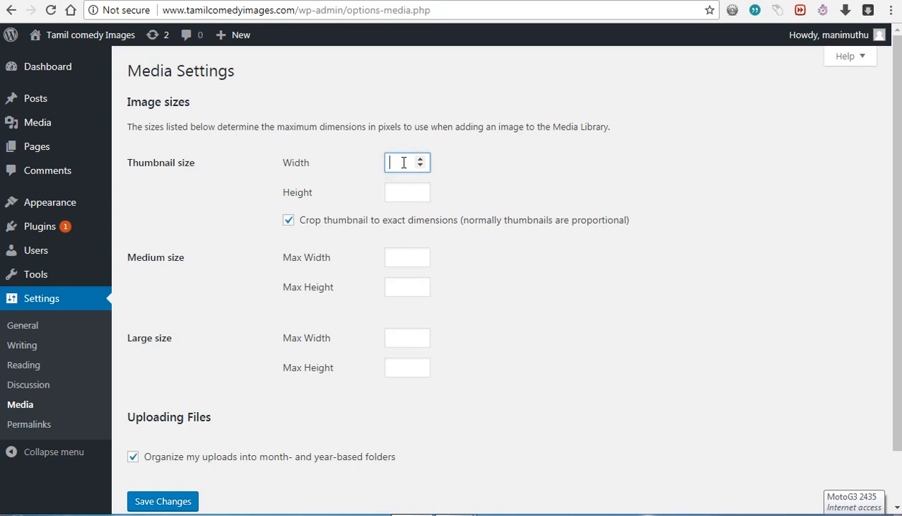
{"action": "type", "text": "0"}
{"action": "left_click", "coordinate": [405, 192]}
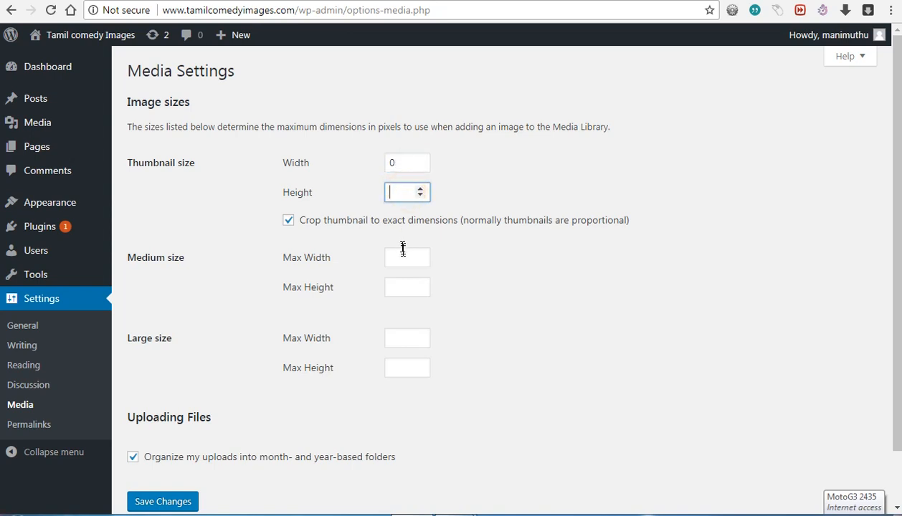
{"action": "type", "text": "0"}
{"action": "left_click", "coordinate": [404, 262]}
{"action": "type", "text": "0"}
{"action": "left_click", "coordinate": [407, 290]}
{"action": "type", "text": "0"}
{"action": "left_click", "coordinate": [405, 337]}
{"action": "type", "text": "0"}
{"action": "left_click", "coordinate": [404, 367]}
{"action": "type", "text": "0"}
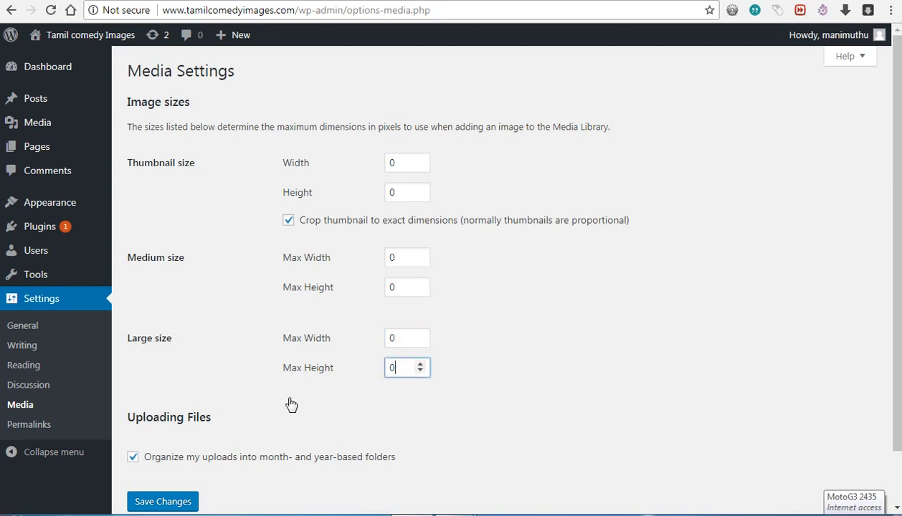
{"action": "scroll", "coordinate": [276, 477], "scroll_direction": "down", "scroll_amount": 1}
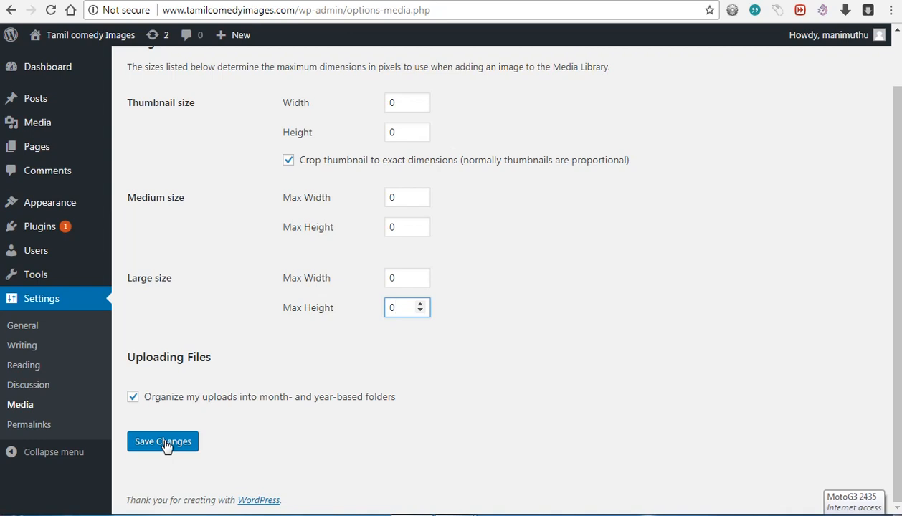
{"action": "left_click", "coordinate": [165, 444]}
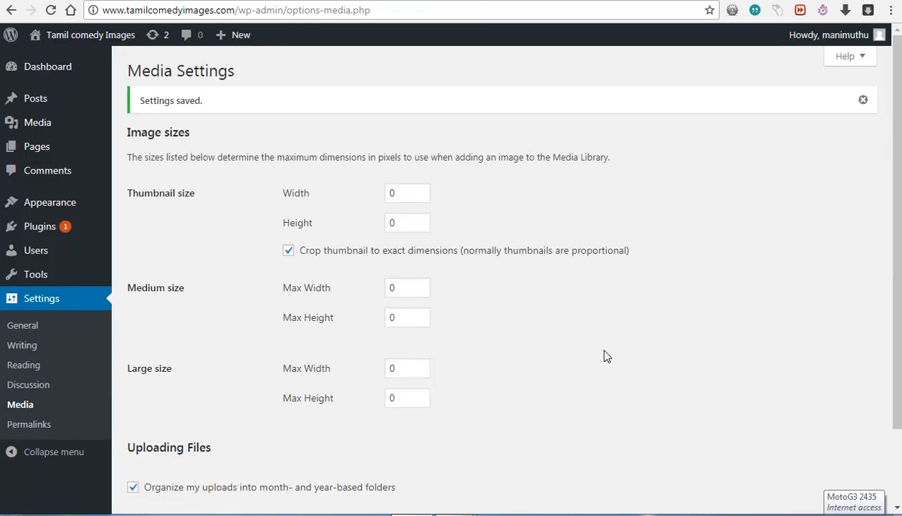
Step: Dismiss the saved notice and go to Settings > Permalinks, currently on Day and name
{"action": "left_click", "coordinate": [865, 101]}
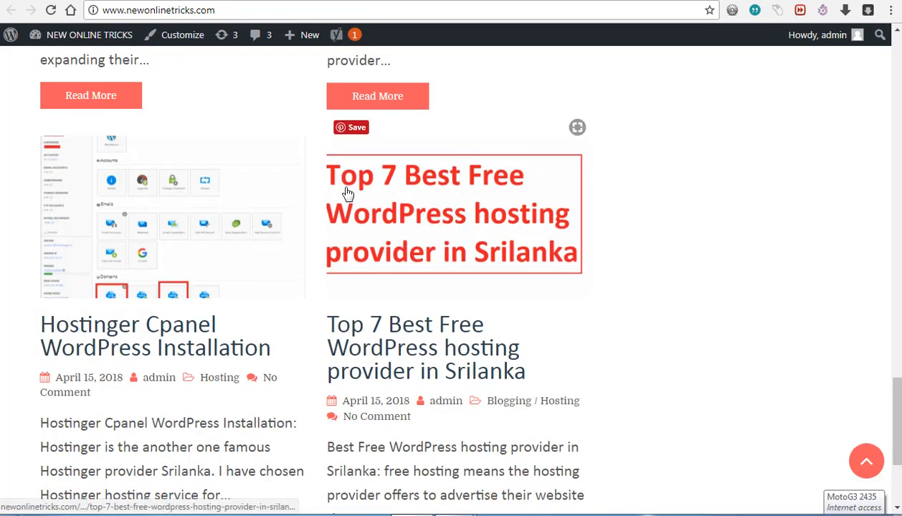
{"action": "left_click", "coordinate": [229, 1]}
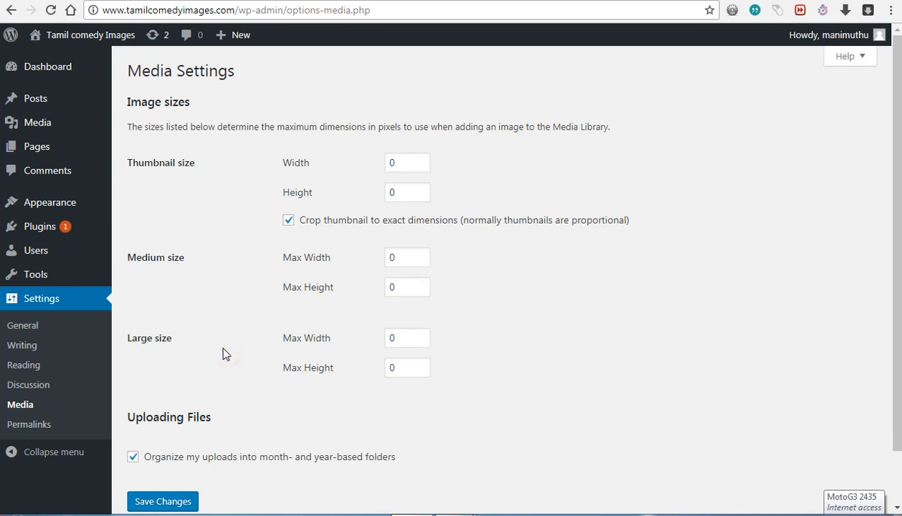
{"action": "left_click", "coordinate": [29, 426]}
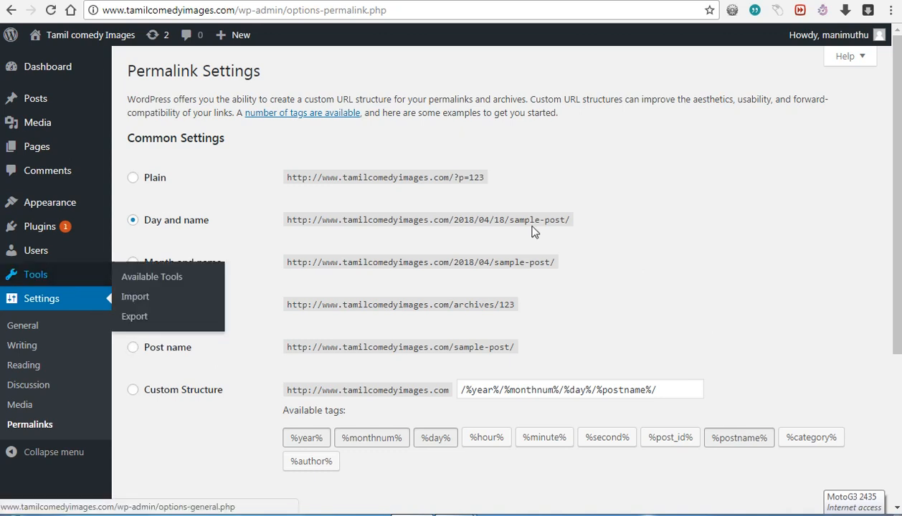
Step: Choose Custom Structure and build it as /%category%/%postname%/ from the tag buttons
{"action": "left_click", "coordinate": [465, 221]}
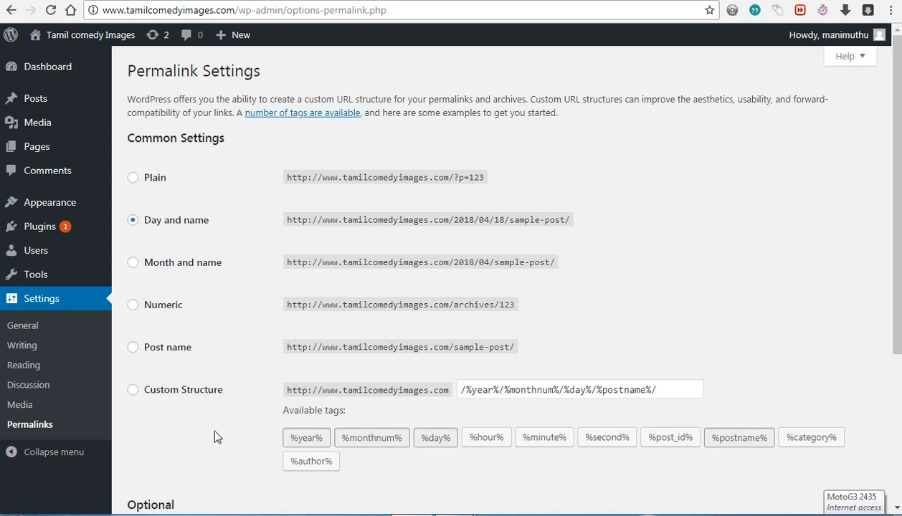
{"action": "left_click", "coordinate": [183, 390]}
{"action": "left_click_drag", "start_coordinate": [661, 393], "coordinate": [464, 397]}
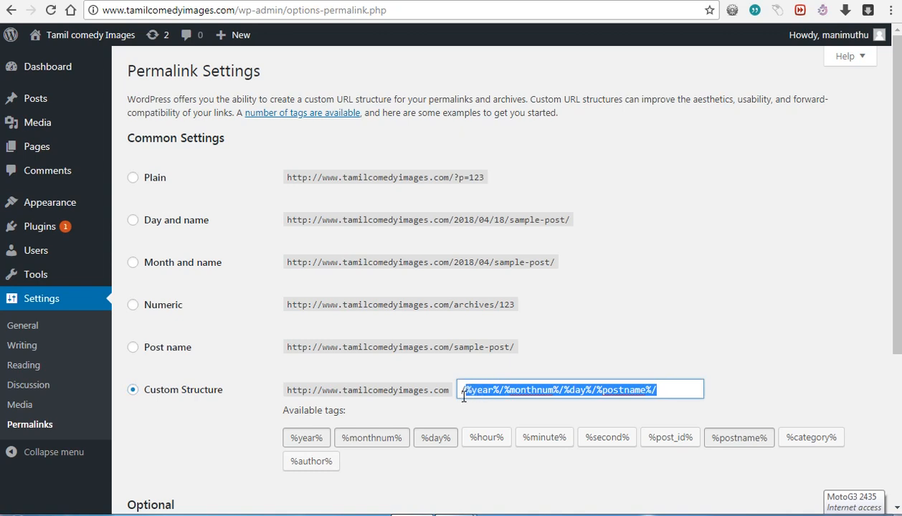
{"action": "key", "text": "BackSpace"}
{"action": "key", "text": "BackSpace"}
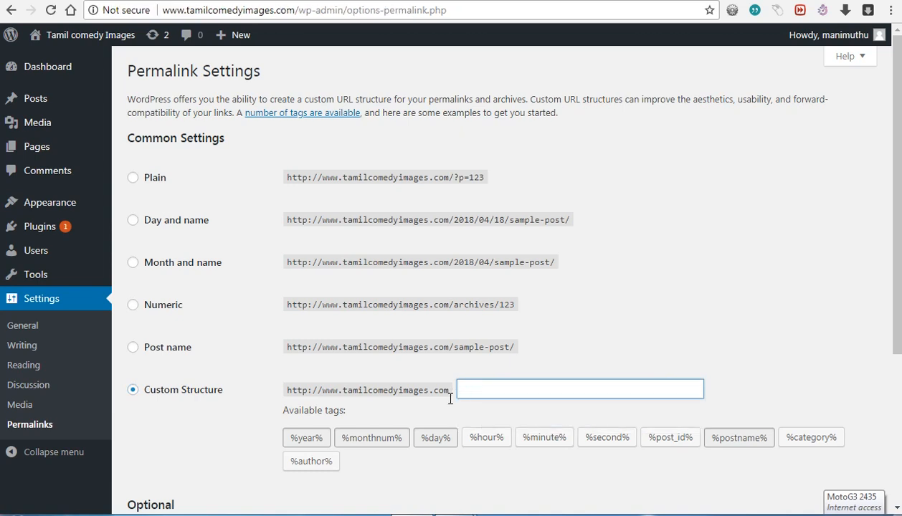
{"action": "left_click", "coordinate": [587, 477]}
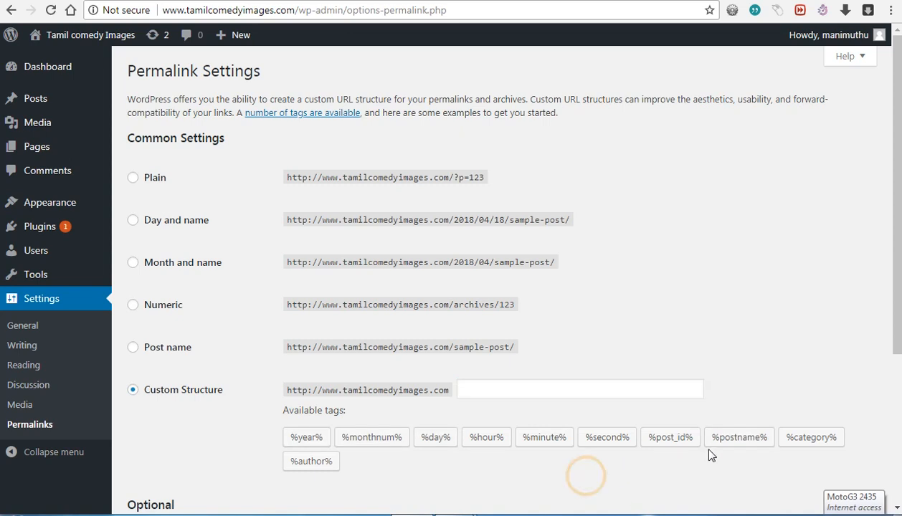
{"action": "left_click", "coordinate": [805, 440]}
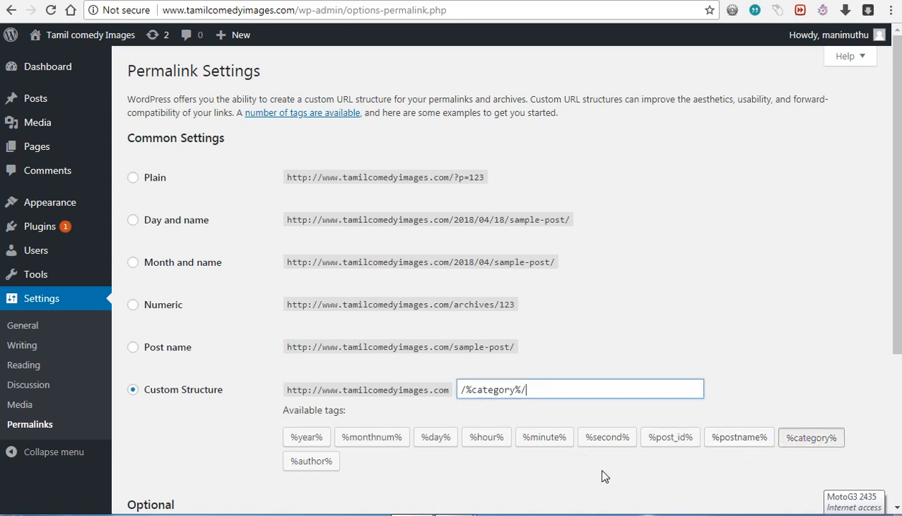
{"action": "left_click", "coordinate": [732, 439]}
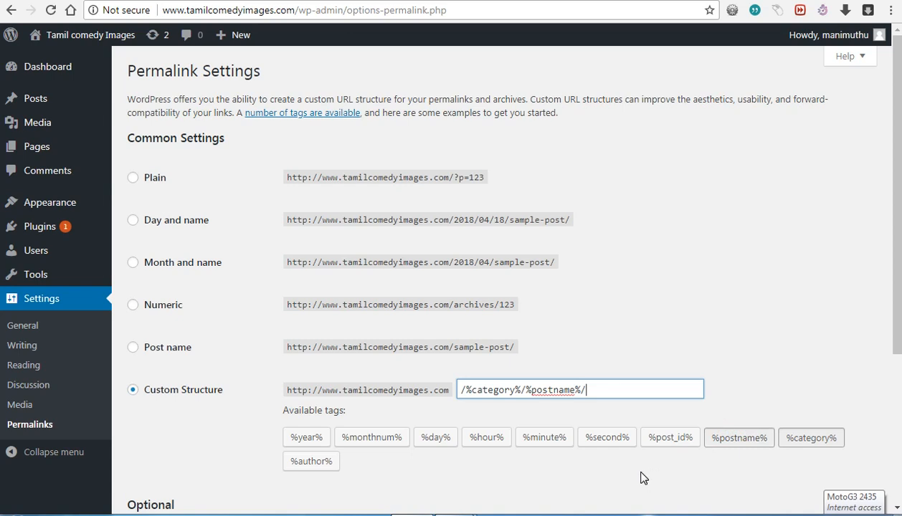
Step: Save the permalink structure and dismiss the 'Permalink structure updated' notice
{"action": "scroll", "coordinate": [640, 477], "scroll_direction": "down", "scroll_amount": 1}
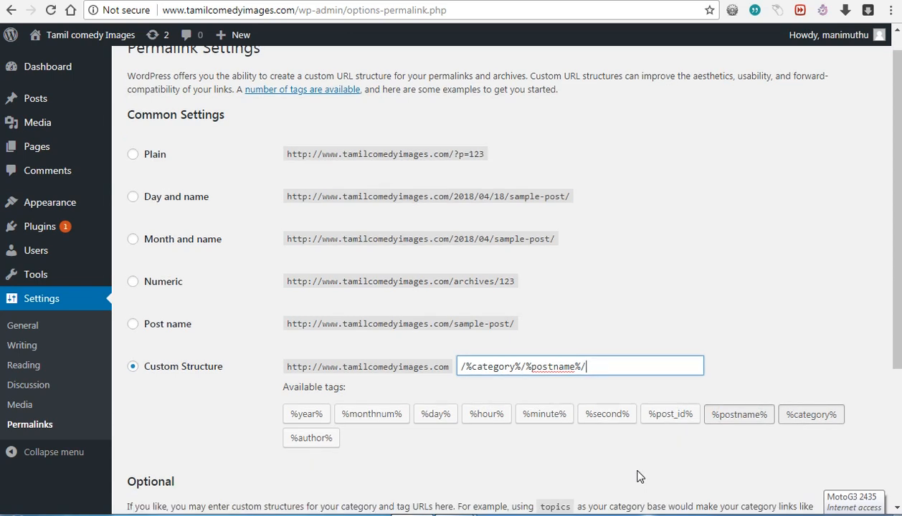
{"action": "scroll", "coordinate": [640, 477], "scroll_direction": "down", "scroll_amount": 3}
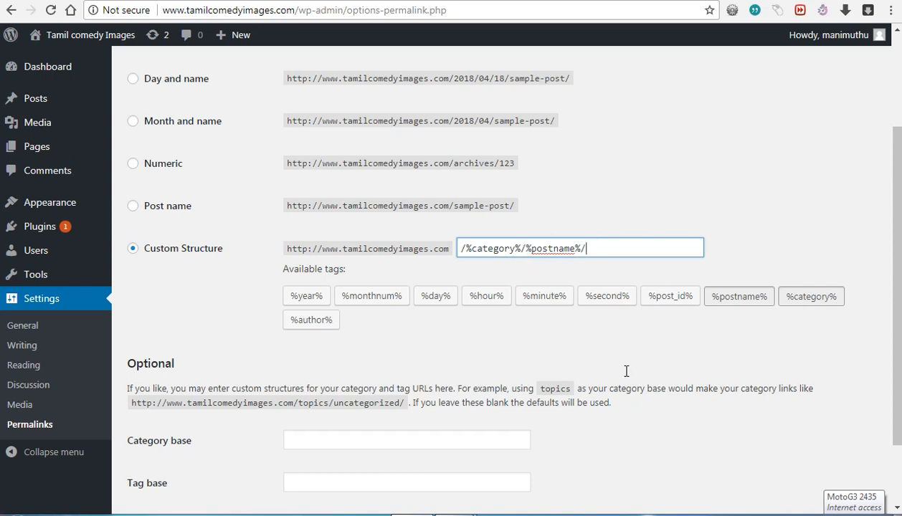
{"action": "scroll", "coordinate": [642, 383], "scroll_direction": "down", "scroll_amount": 2}
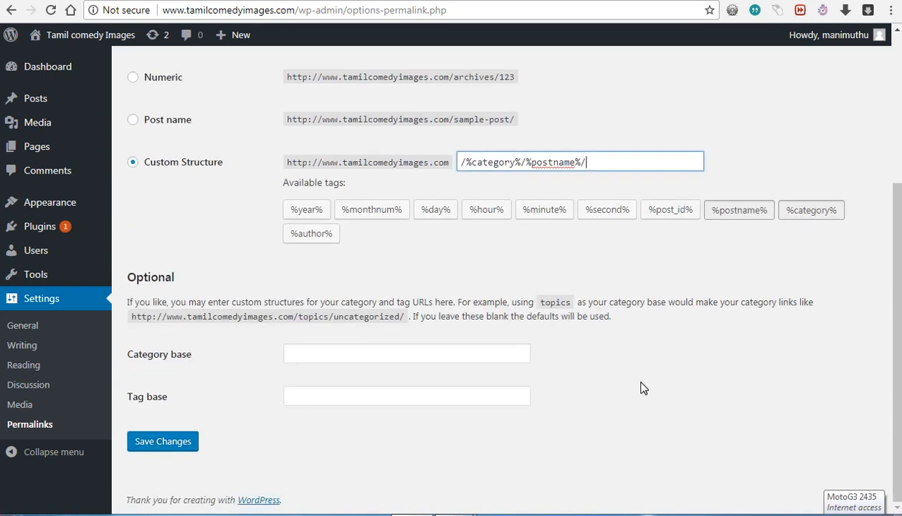
{"action": "left_click", "coordinate": [164, 443]}
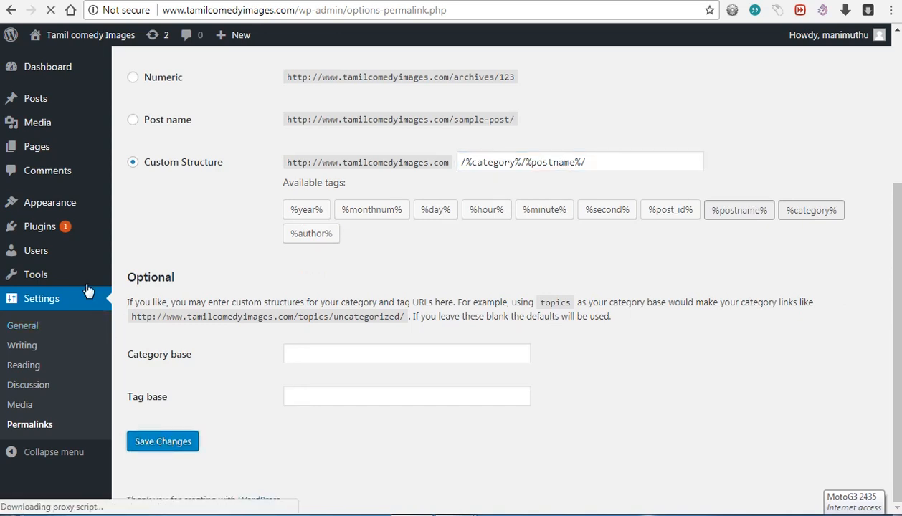
{"action": "mouse_move", "coordinate": [86, 286]}
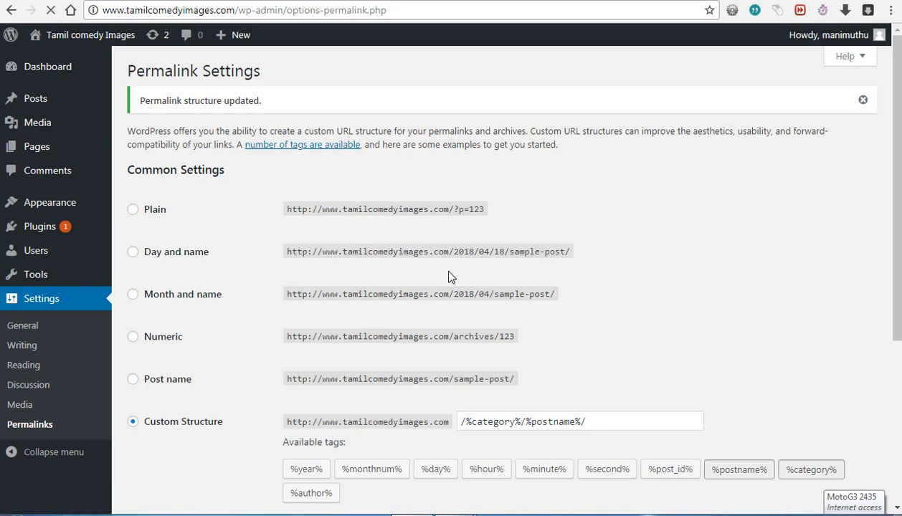
{"action": "left_click", "coordinate": [865, 104]}
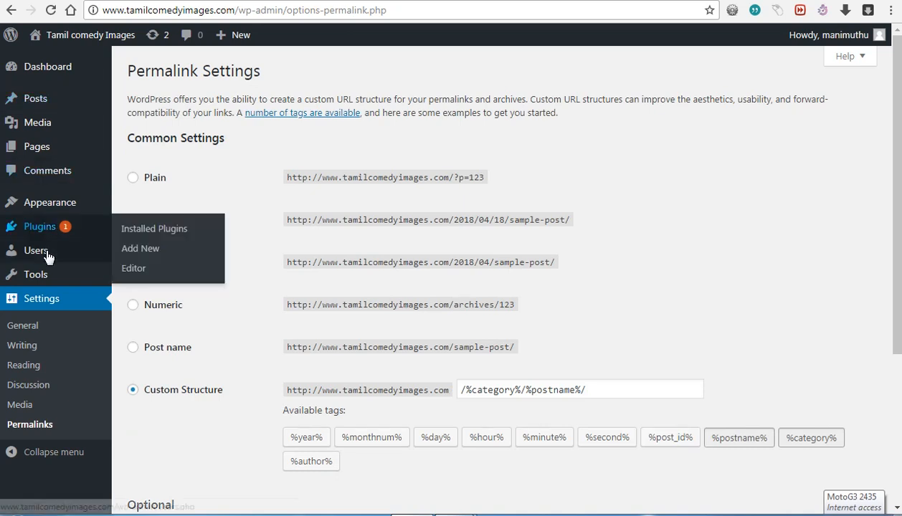
{"action": "mouse_move", "coordinate": [48, 212]}
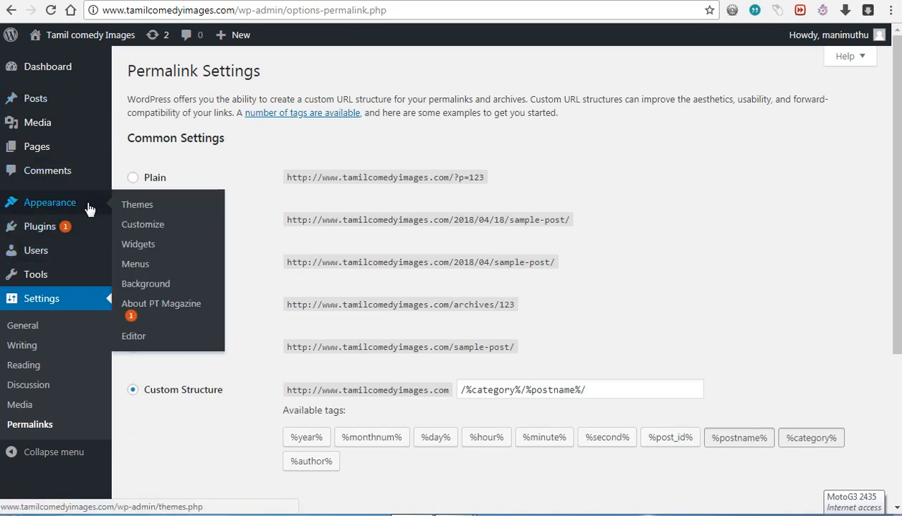
Step: In Appearance > Widgets, expand Meta in the Sidebar and delete it
{"action": "left_click", "coordinate": [141, 253]}
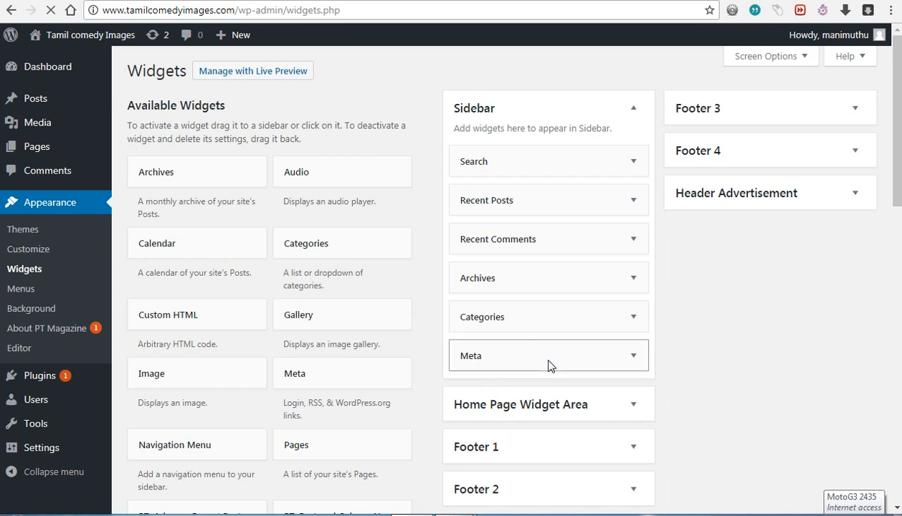
{"action": "left_click", "coordinate": [636, 358]}
{"action": "scroll", "coordinate": [696, 369], "scroll_direction": "down", "scroll_amount": 1}
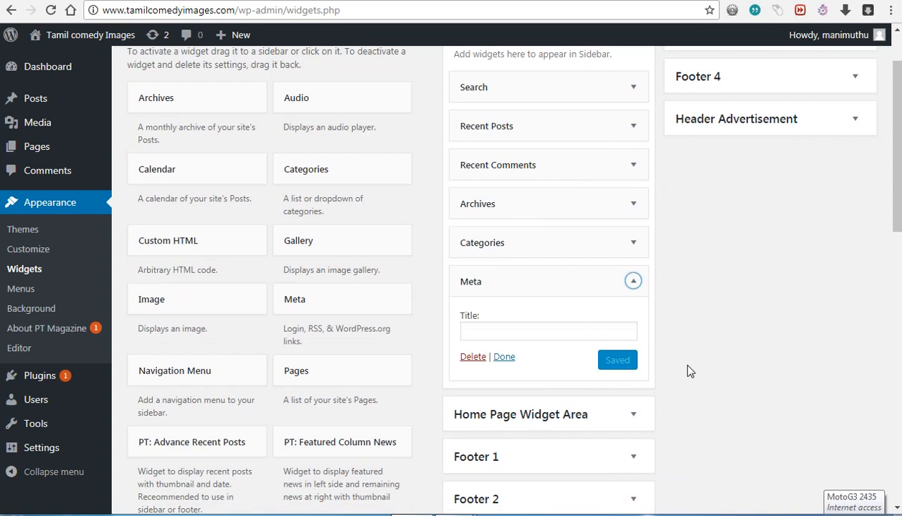
{"action": "scroll", "coordinate": [467, 362], "scroll_direction": "down", "scroll_amount": 2}
{"action": "scroll", "coordinate": [465, 365], "scroll_direction": "down", "scroll_amount": 1}
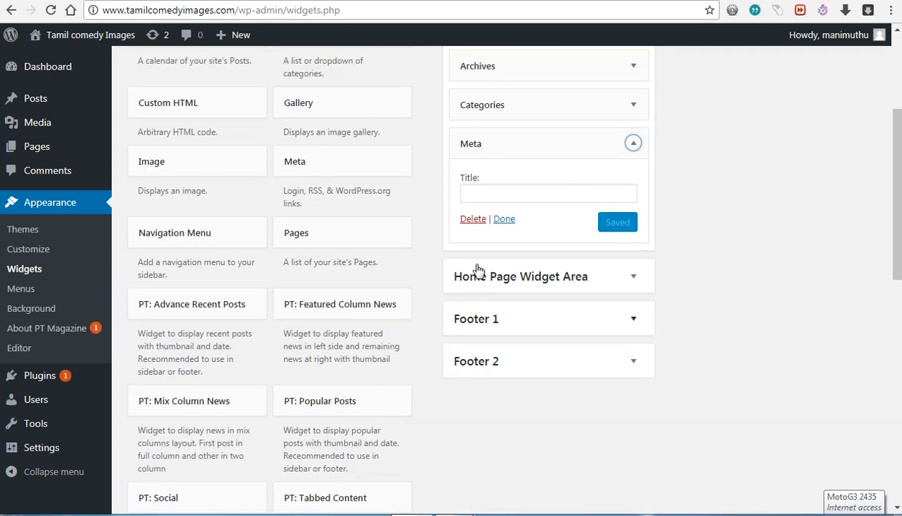
{"action": "left_click", "coordinate": [472, 222]}
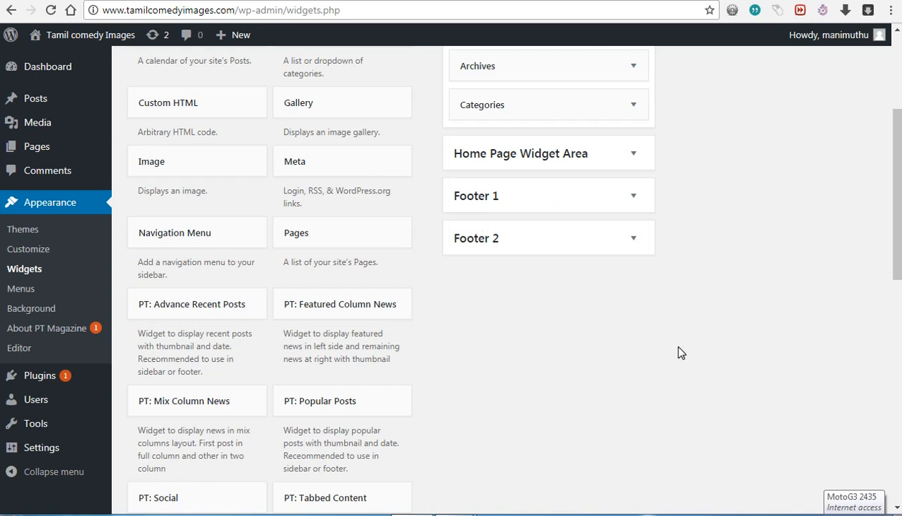
{"action": "scroll", "coordinate": [681, 353], "scroll_direction": "up", "scroll_amount": 3}
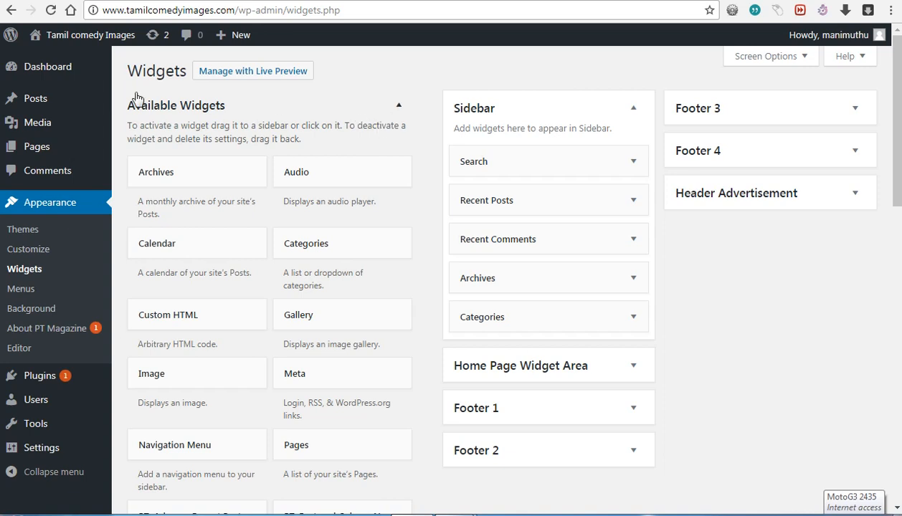
{"action": "mouse_move", "coordinate": [40, 102]}
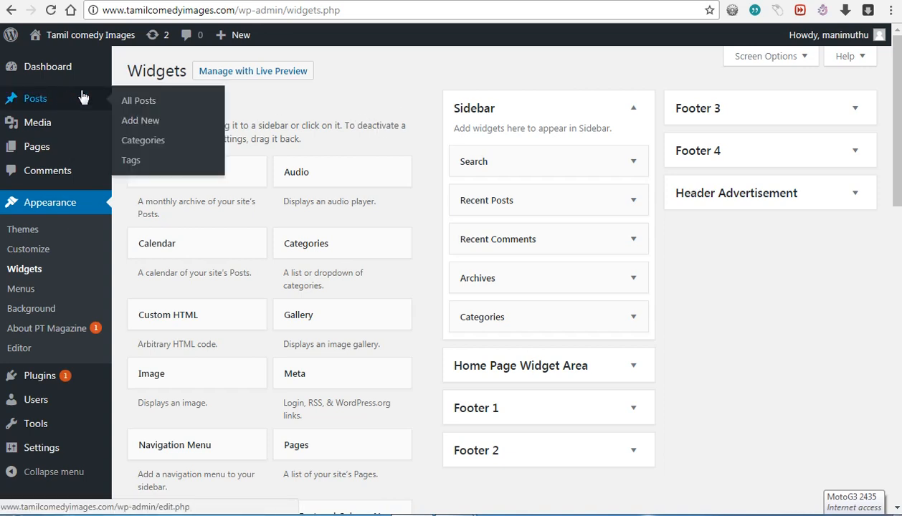
Step: Open newonlinetricks.com and scroll through its Hostinger post list
{"action": "left_click", "coordinate": [143, 121]}
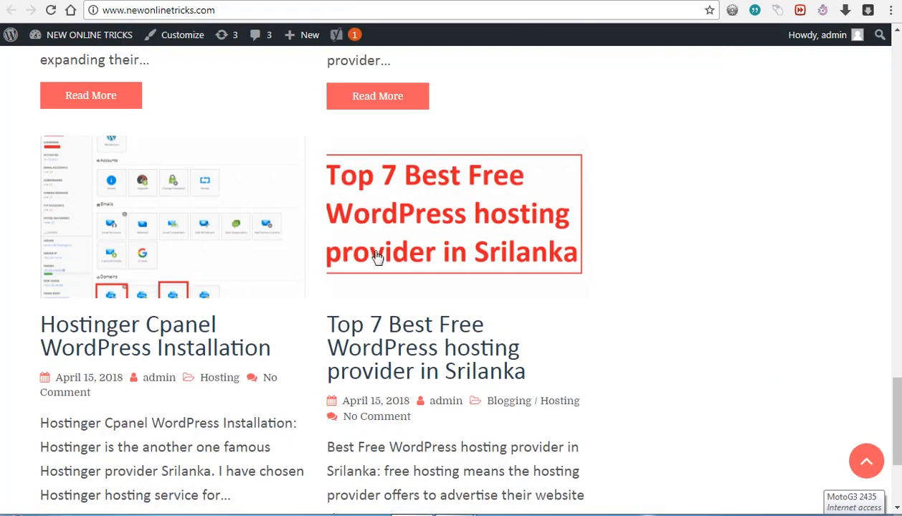
{"action": "scroll", "coordinate": [423, 269], "scroll_direction": "down", "scroll_amount": 3}
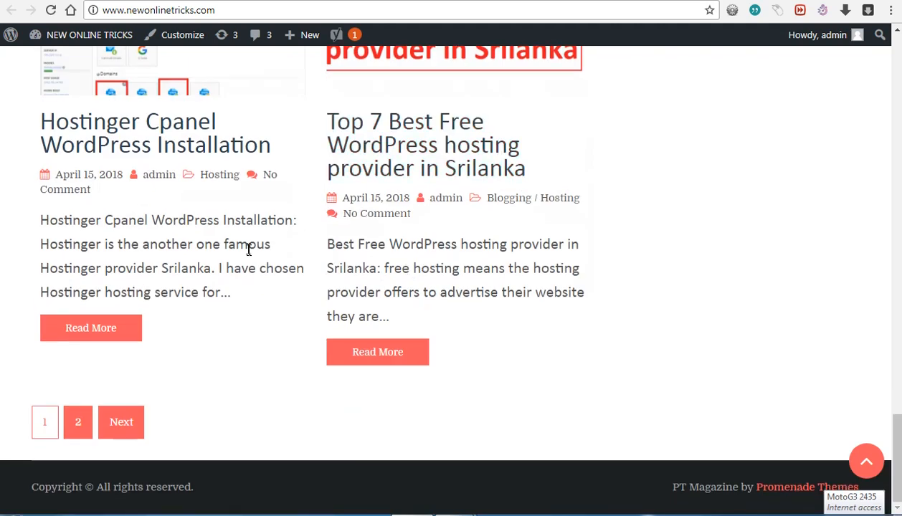
{"action": "scroll", "coordinate": [183, 254], "scroll_direction": "up", "scroll_amount": 4}
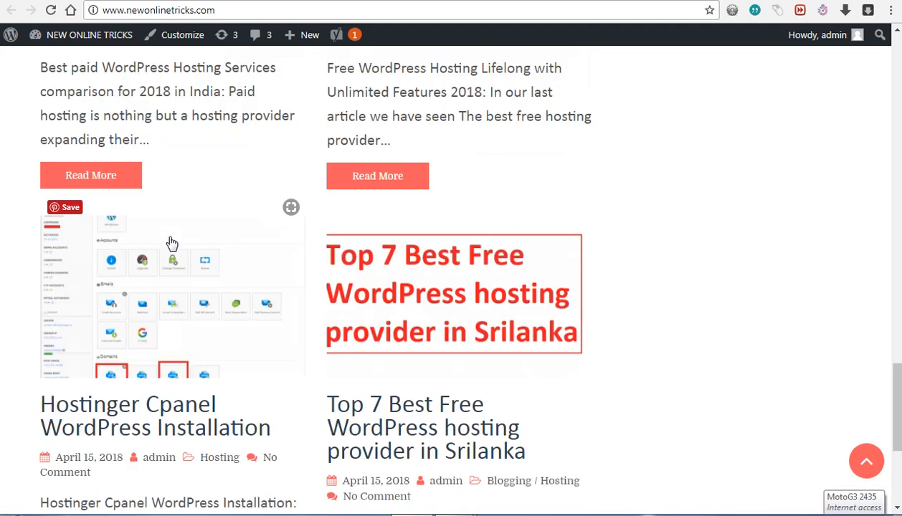
Step: Open the 'Hostinger Cpanel WordPress Installation' post and scroll through the article
{"action": "left_click", "coordinate": [130, 413]}
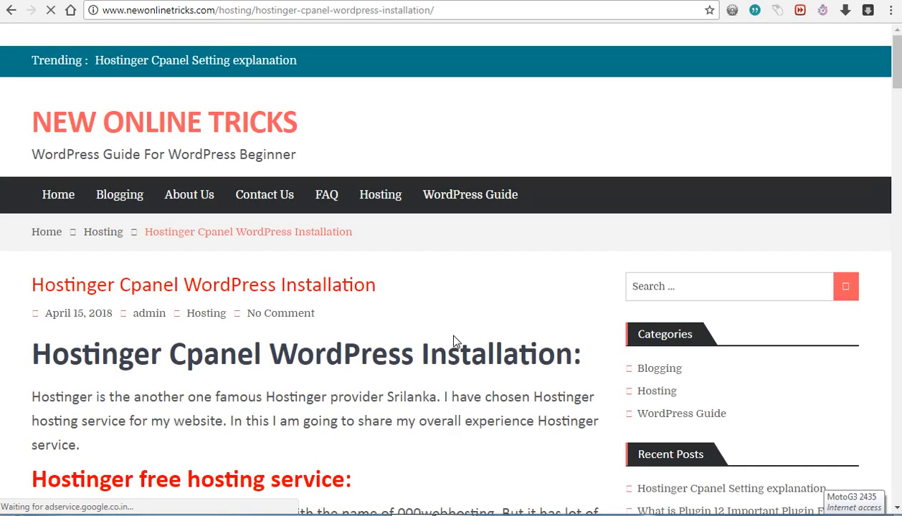
{"action": "scroll", "coordinate": [454, 341], "scroll_direction": "down", "scroll_amount": 3}
{"action": "scroll", "coordinate": [454, 341], "scroll_direction": "down", "scroll_amount": 3}
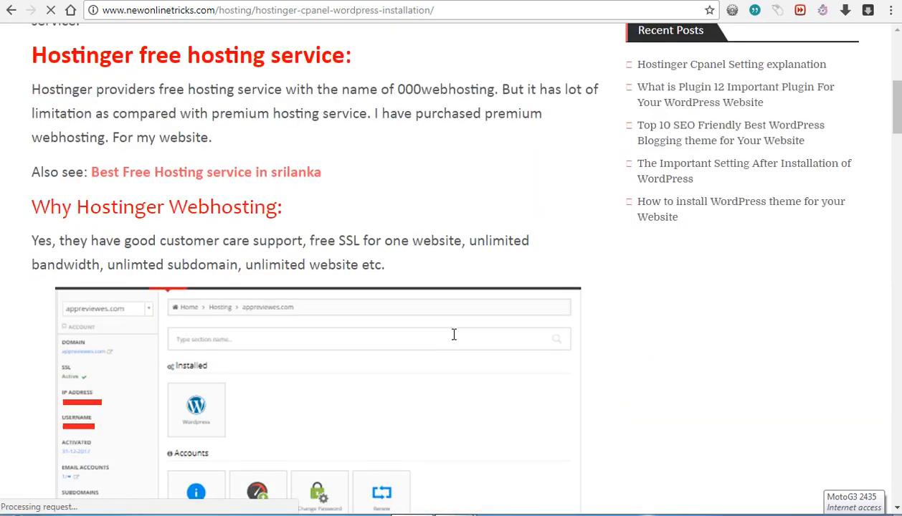
{"action": "scroll", "coordinate": [454, 340], "scroll_direction": "down", "scroll_amount": 2}
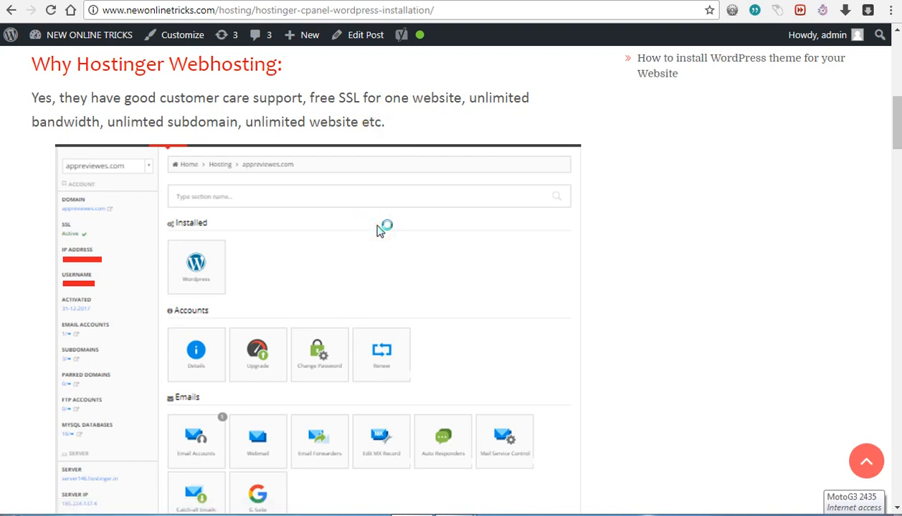
{"action": "scroll", "coordinate": [380, 229], "scroll_direction": "down", "scroll_amount": 3}
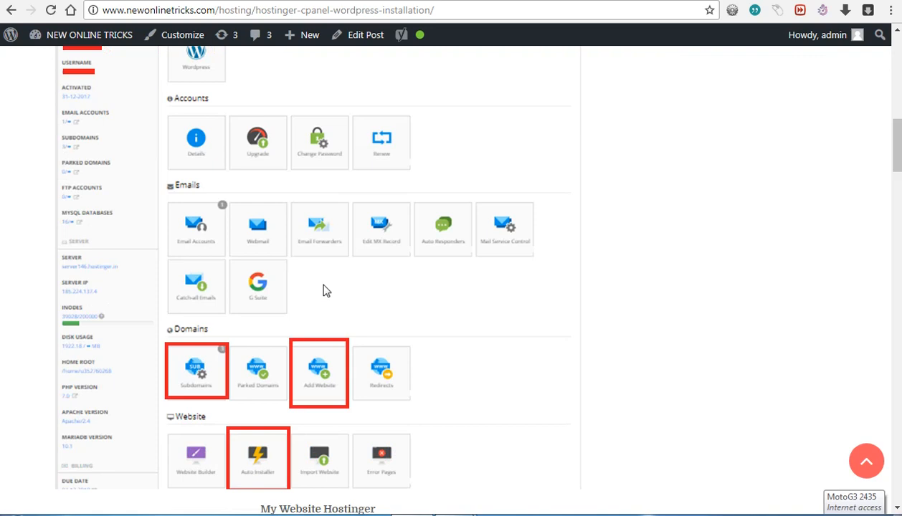
{"action": "scroll", "coordinate": [323, 290], "scroll_direction": "down", "scroll_amount": 3}
{"action": "left_click", "coordinate": [298, 219]}
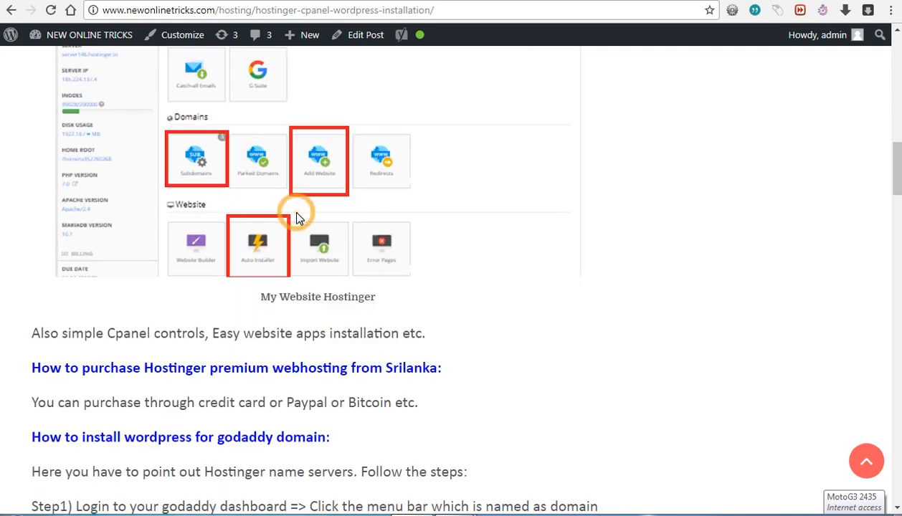
{"action": "scroll", "coordinate": [236, 193], "scroll_direction": "up", "scroll_amount": 3}
{"action": "left_click", "coordinate": [225, 183]}
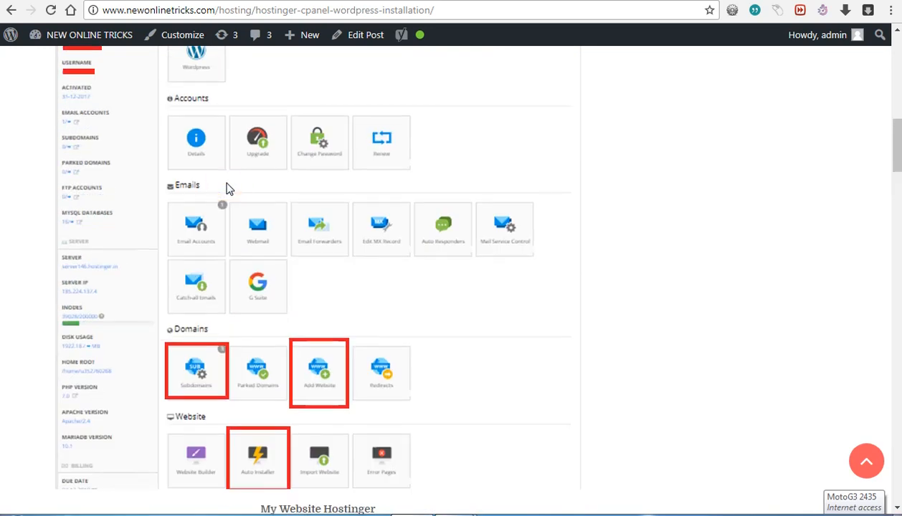
{"action": "scroll", "coordinate": [276, 236], "scroll_direction": "up", "scroll_amount": 1}
{"action": "left_click", "coordinate": [396, 203]}
{"action": "left_click", "coordinate": [175, 195]}
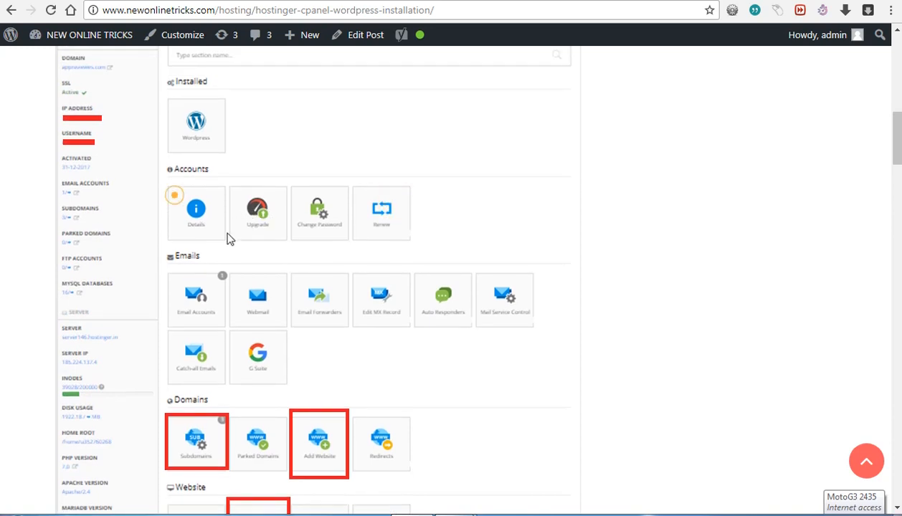
{"action": "scroll", "coordinate": [277, 256], "scroll_direction": "up", "scroll_amount": 3}
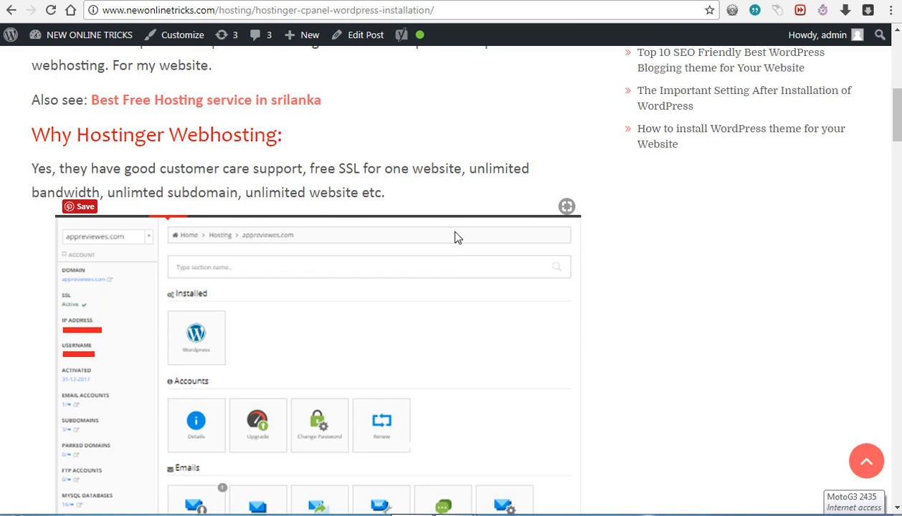
Step: Select the 'Why Hostinger Webhosting' paragraph, then return to the example site's home page
{"action": "triple_click", "coordinate": [396, 171]}
{"action": "left_click", "coordinate": [394, 192]}
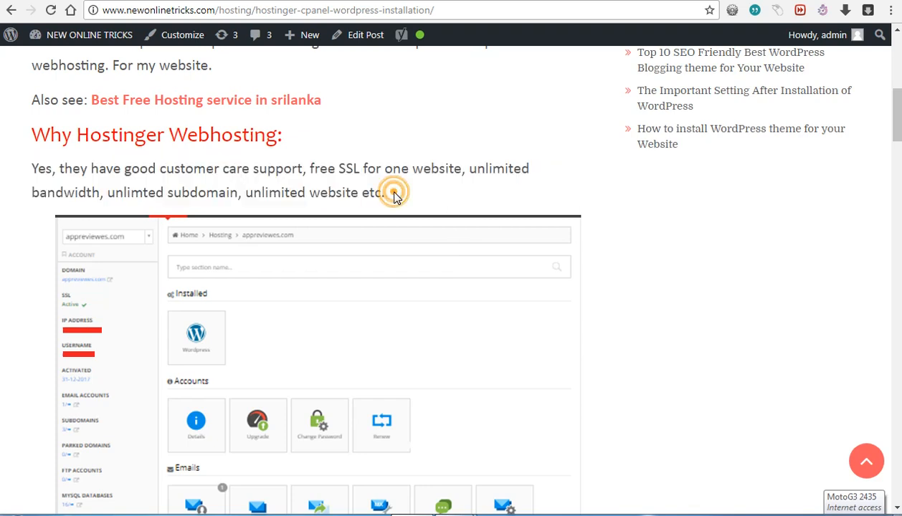
{"action": "triple_click", "coordinate": [393, 197]}
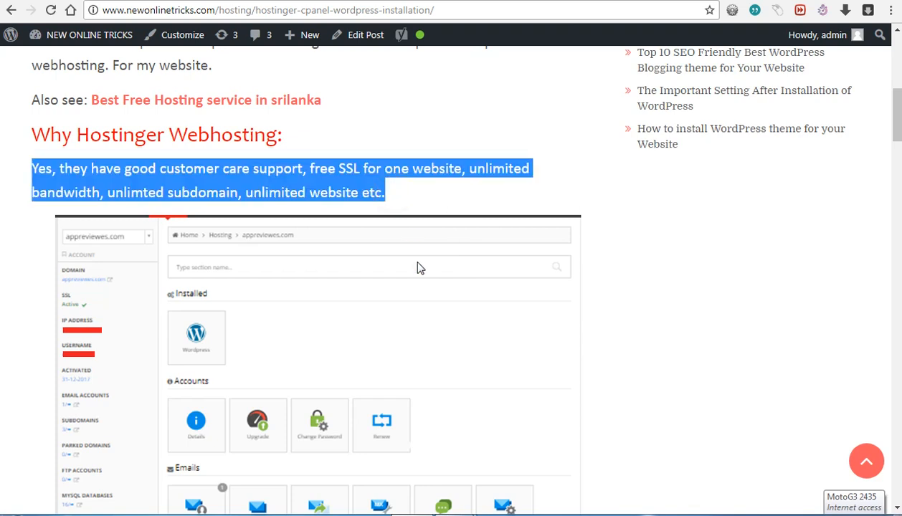
{"action": "scroll", "coordinate": [424, 287], "scroll_direction": "up", "scroll_amount": 3}
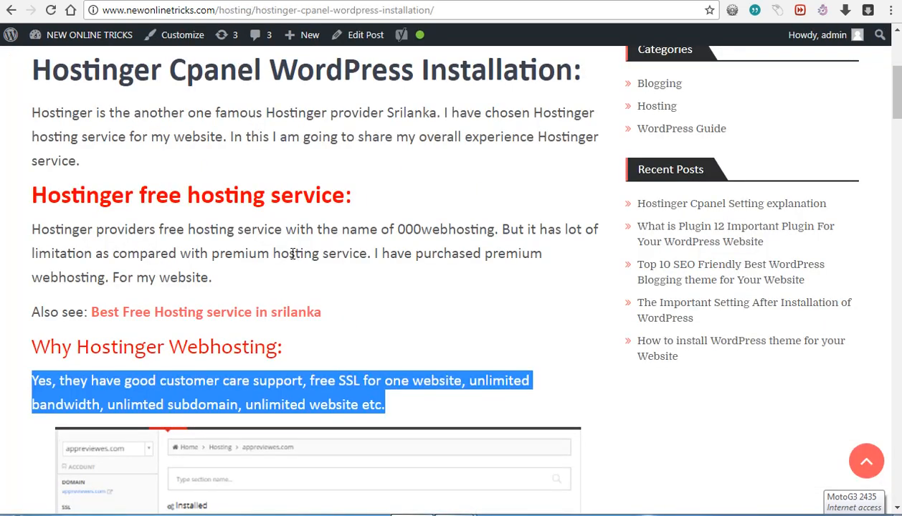
{"action": "scroll", "coordinate": [293, 254], "scroll_direction": "up", "scroll_amount": 5}
{"action": "left_click", "coordinate": [70, 196]}
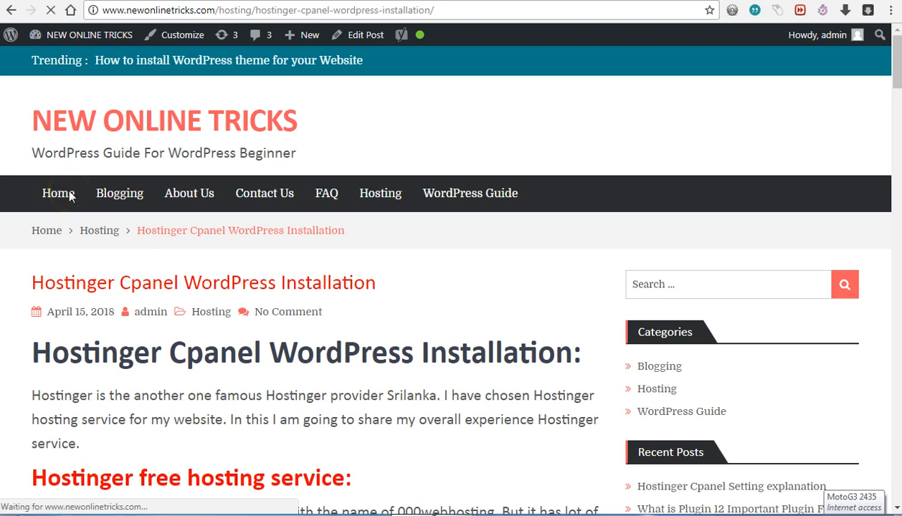
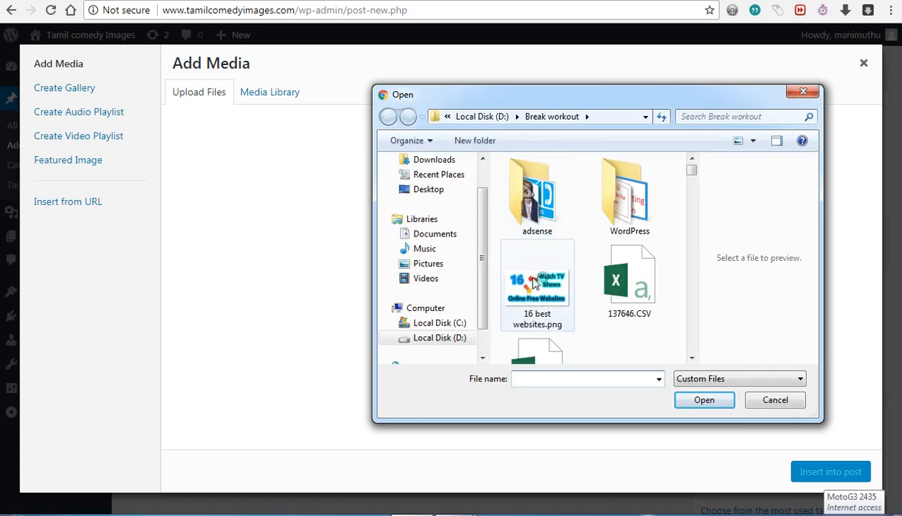
Step: Upload 16 best websites.png (1278 × 724) to the Media Library
{"action": "left_click", "coordinate": [535, 283]}
{"action": "left_click", "coordinate": [700, 410]}
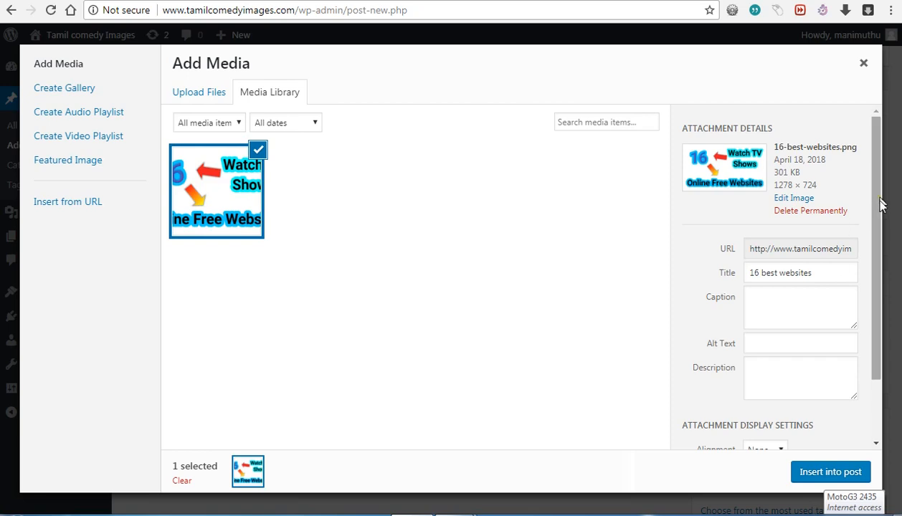
Step: Set the image's Link To option to Attachment Page and check the link address
{"action": "left_click_drag", "start_coordinate": [882, 204], "coordinate": [888, 288]}
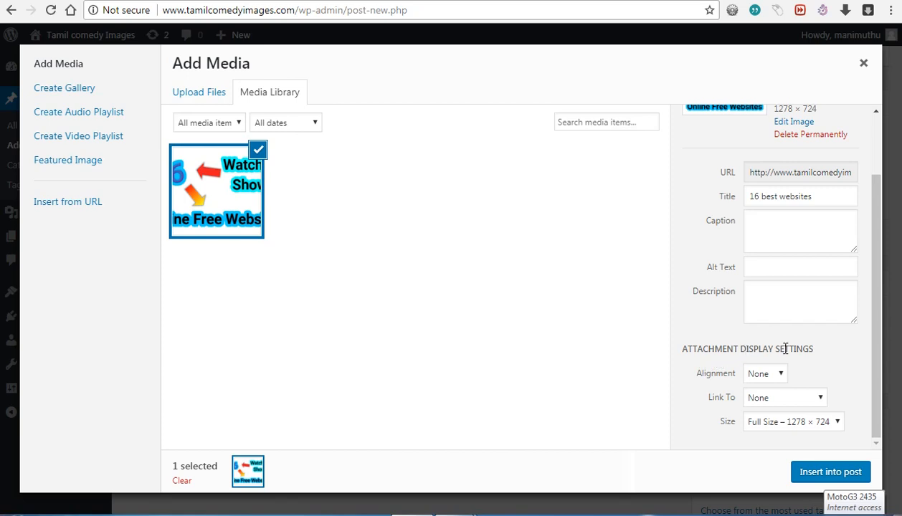
{"action": "left_click", "coordinate": [778, 399]}
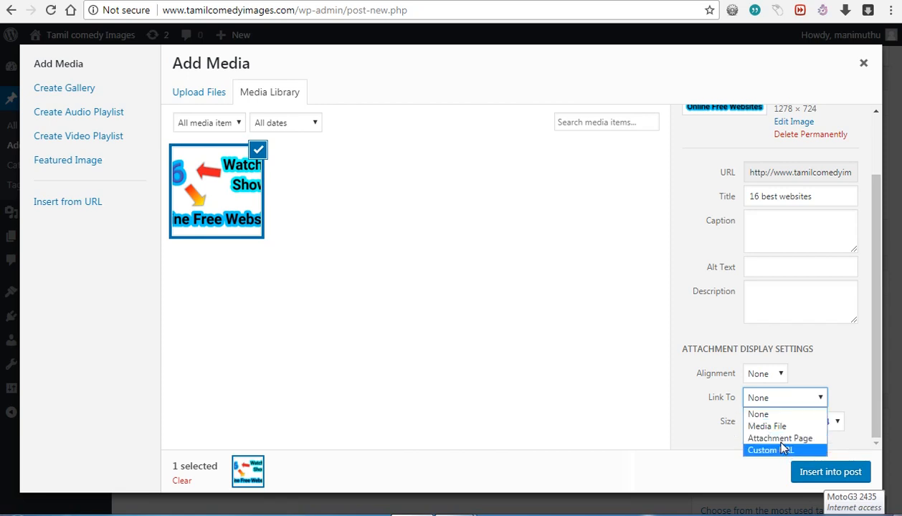
{"action": "left_click", "coordinate": [781, 439]}
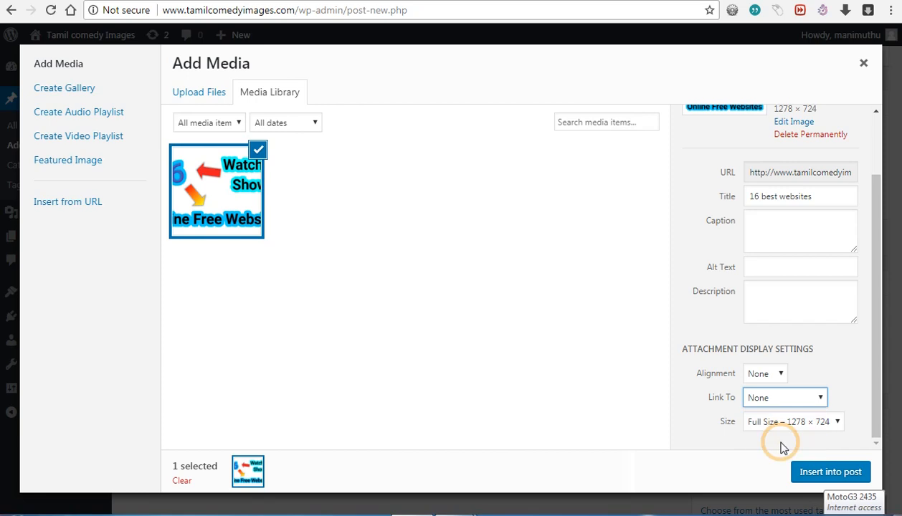
{"action": "left_click", "coordinate": [787, 420]}
{"action": "left_click", "coordinate": [788, 420]}
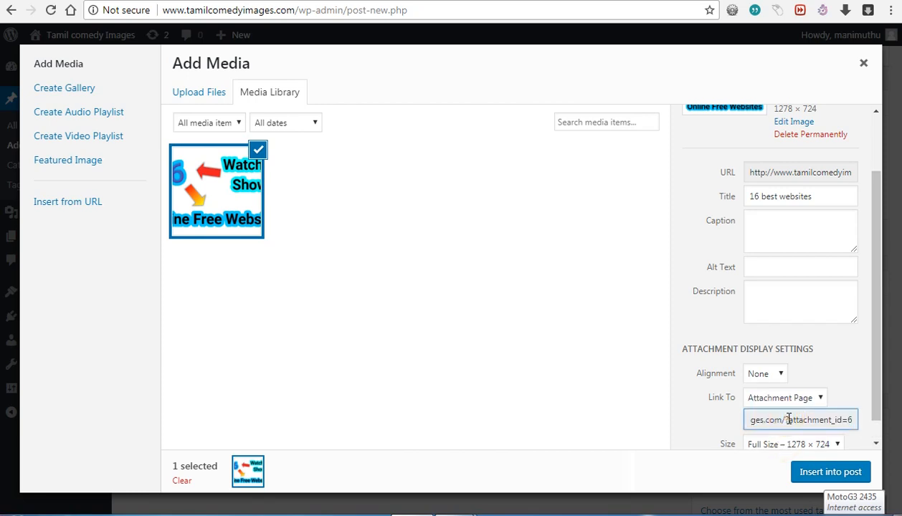
{"action": "left_click", "coordinate": [715, 428]}
Step: Insert the '16 best websites' image at full size into the trail post
{"action": "scroll", "coordinate": [714, 424], "scroll_direction": "down", "scroll_amount": 1}
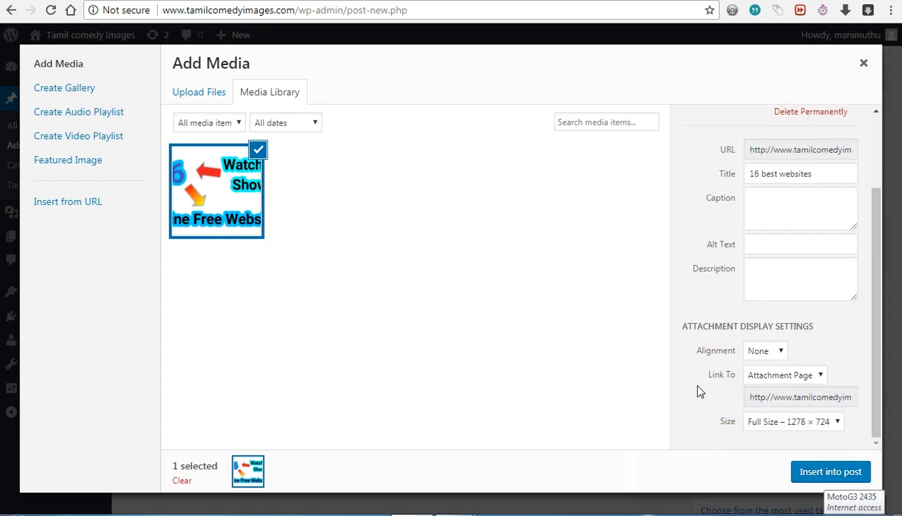
{"action": "left_click", "coordinate": [812, 466]}
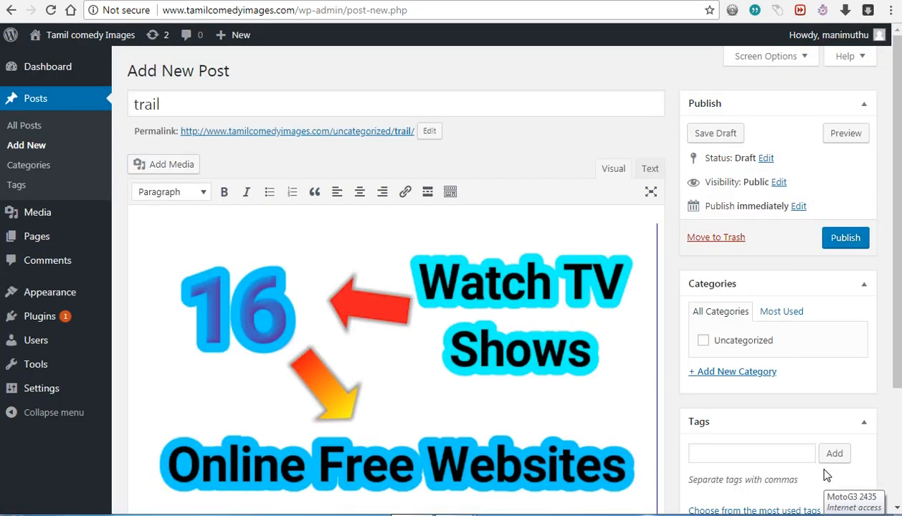
Step: Select the inserted '16 best websites' image and publish the 'trail' post
{"action": "left_click", "coordinate": [438, 321]}
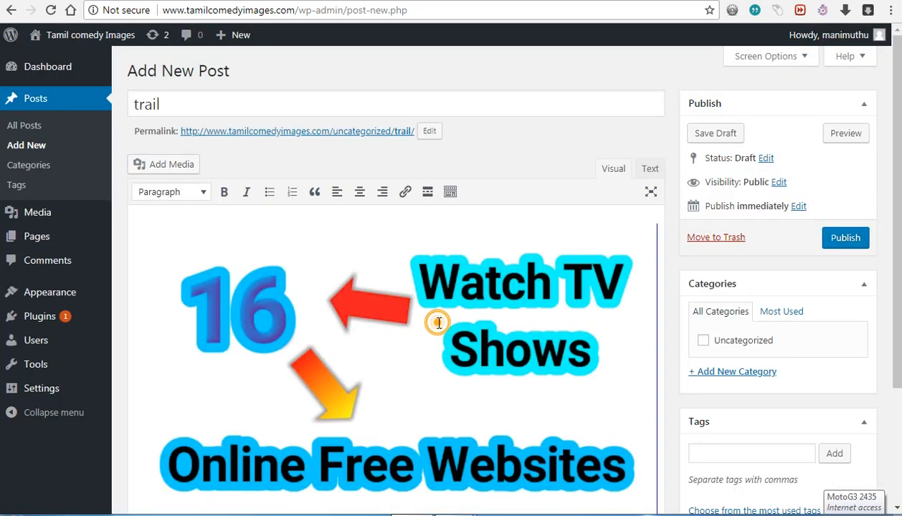
{"action": "left_click", "coordinate": [845, 239]}
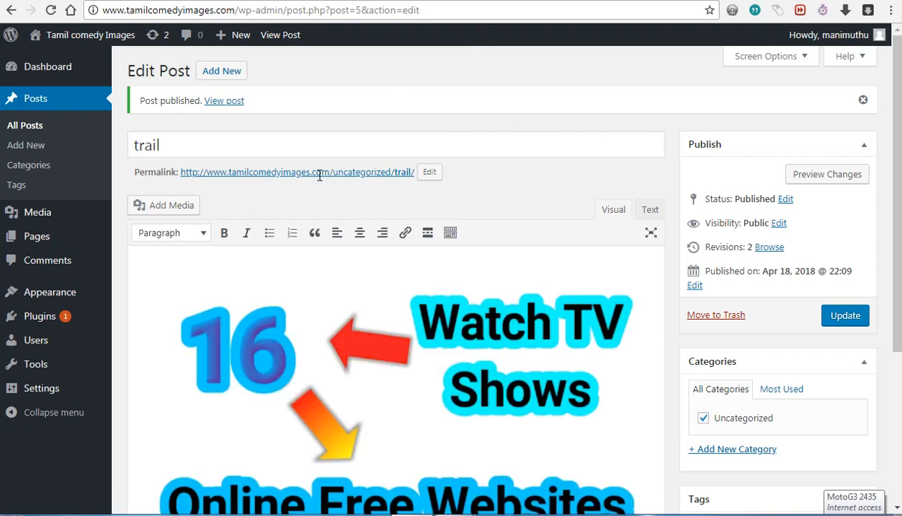
{"action": "scroll", "coordinate": [260, 174], "scroll_direction": "down", "scroll_amount": 1}
Step: Open the live 'trail' post via its permalink, then its '16 best websites' attachment page
{"action": "left_click", "coordinate": [258, 171]}
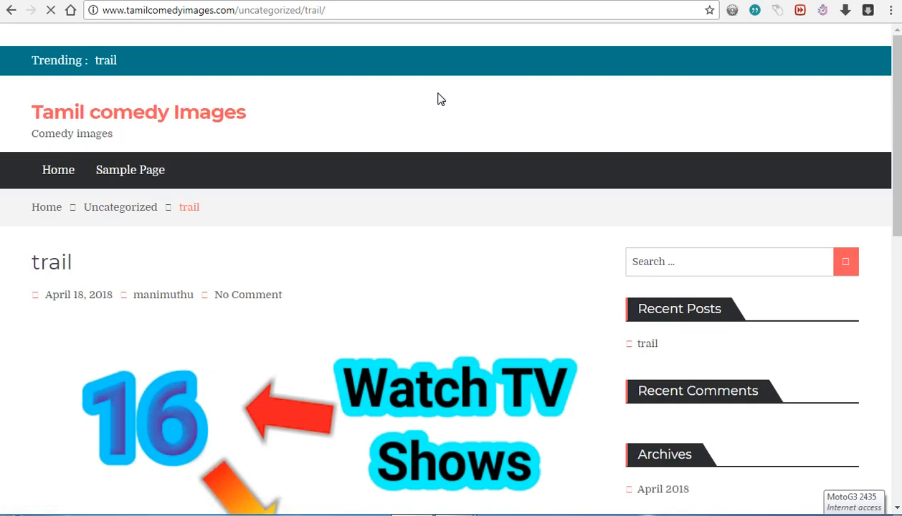
{"action": "scroll", "coordinate": [276, 318], "scroll_direction": "down", "scroll_amount": 3}
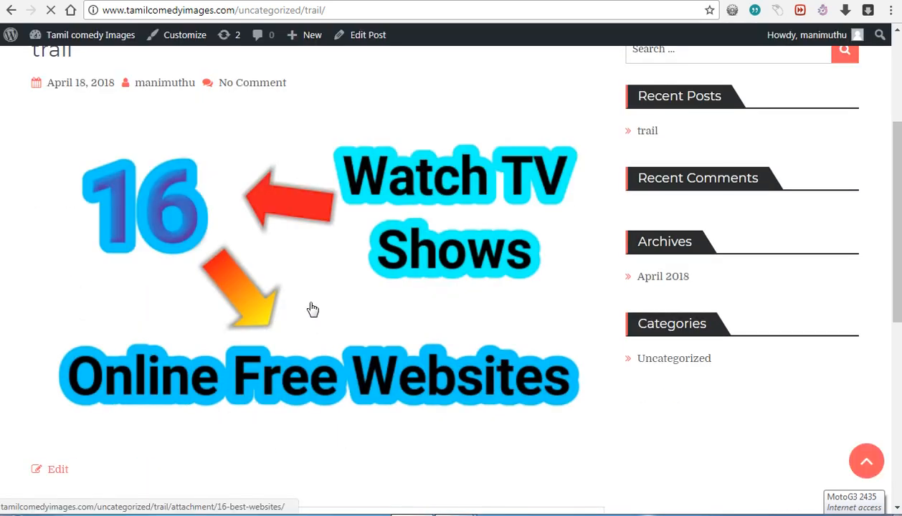
{"action": "left_click", "coordinate": [313, 308]}
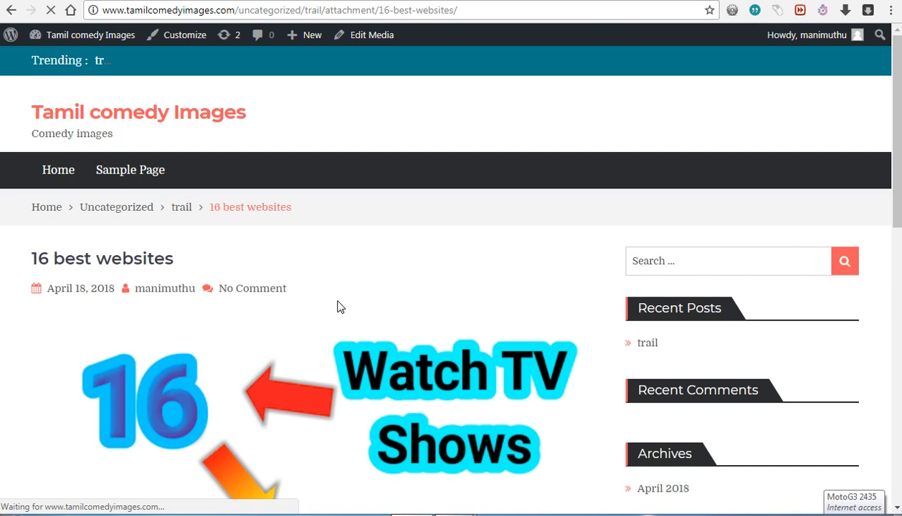
{"action": "scroll", "coordinate": [338, 301], "scroll_direction": "down", "scroll_amount": 4}
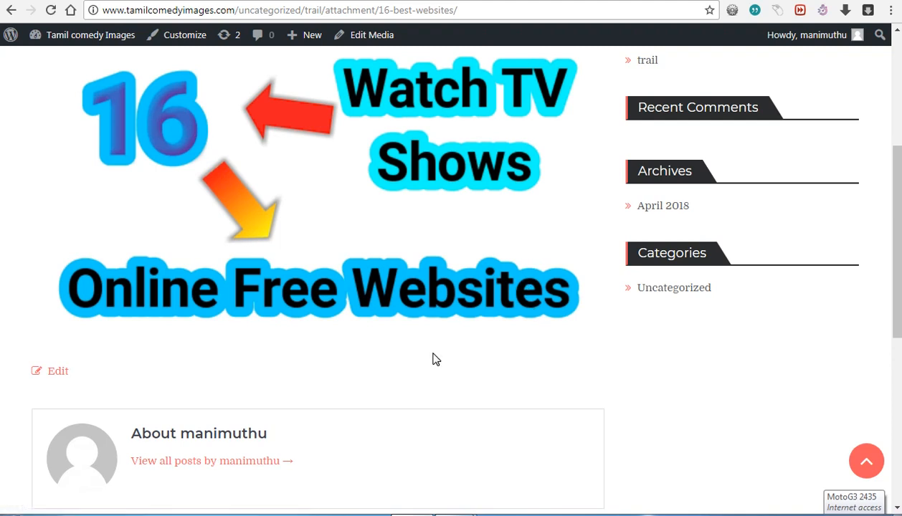
{"action": "scroll", "coordinate": [434, 359], "scroll_direction": "up", "scroll_amount": 3}
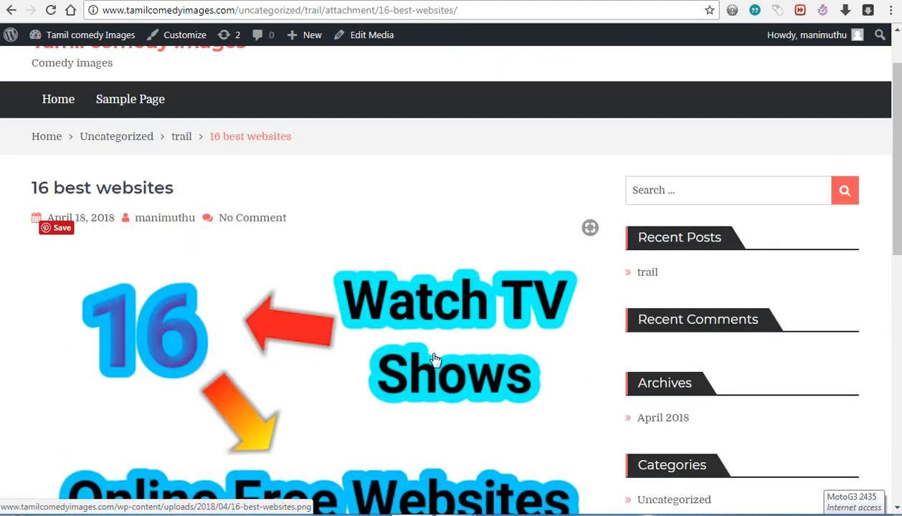